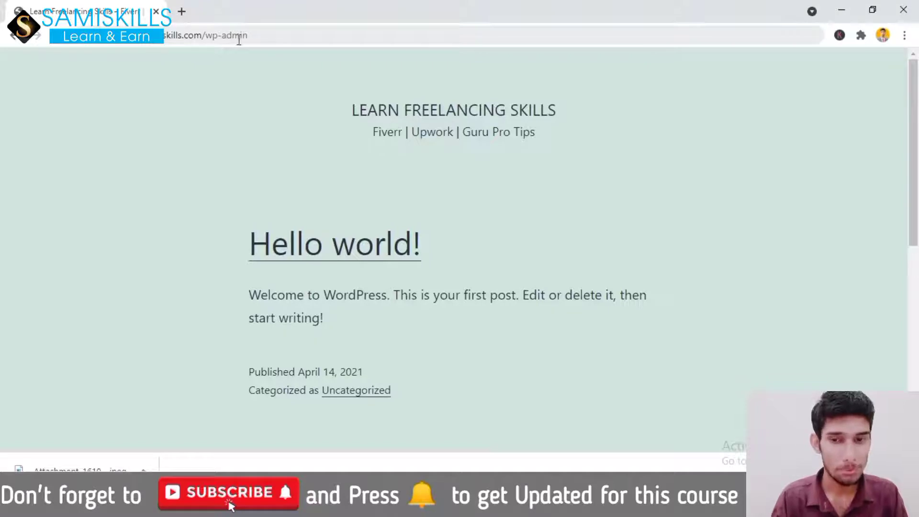
Open the admin Dashboard by appending /wp-admin to the site address
left_click(265, 36)
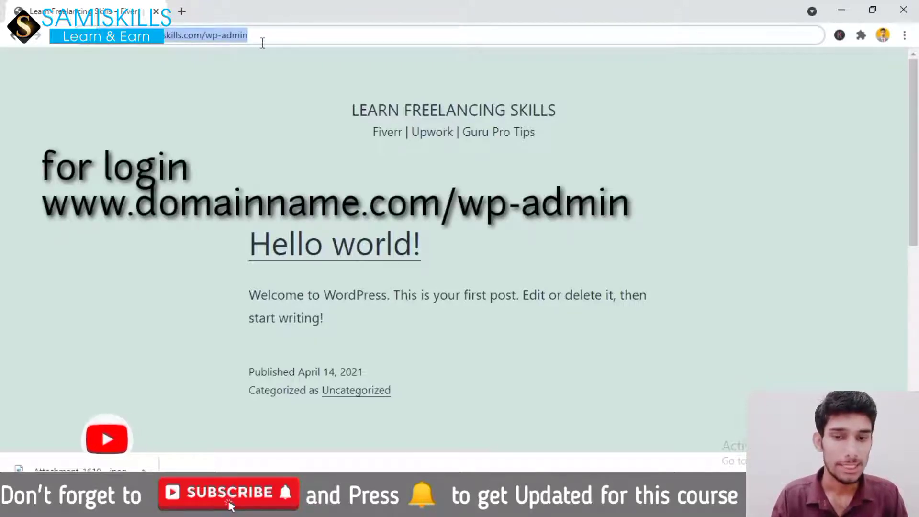
key("Return")
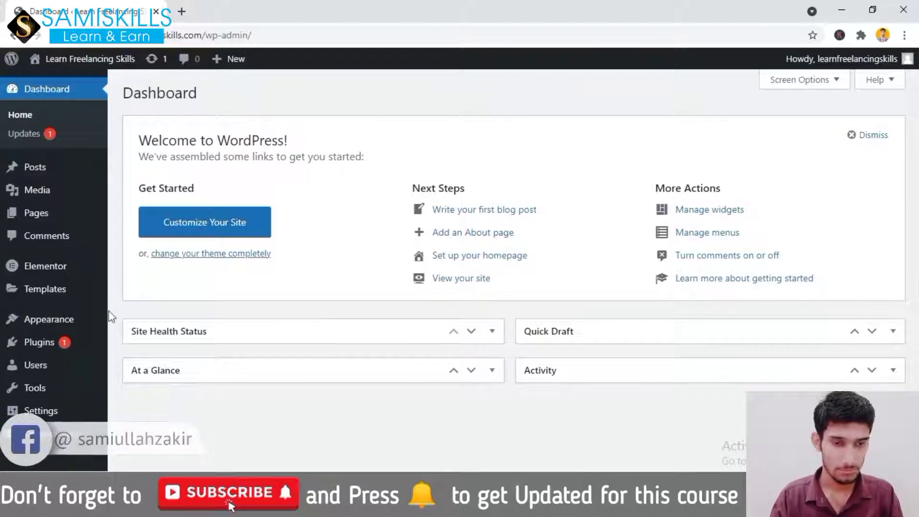
Go to Appearance > Themes to view the three installed themes
mouse_move(4, 329)
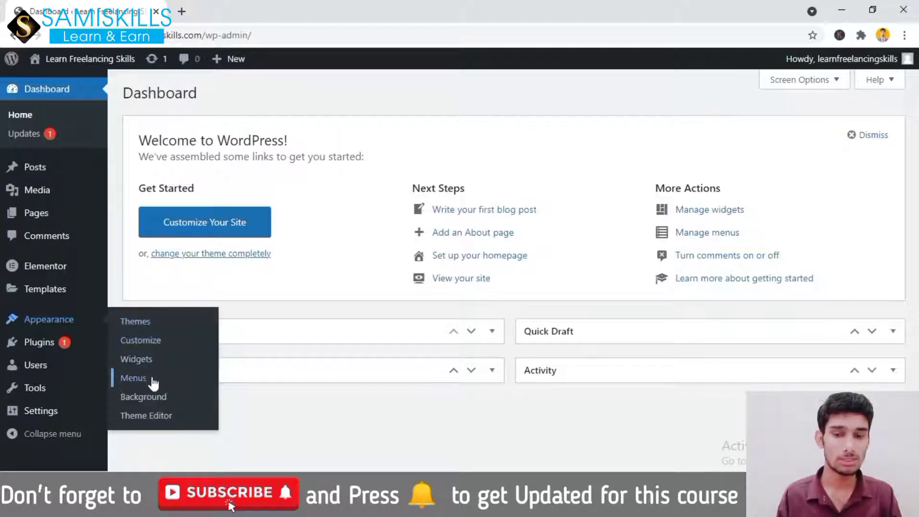
mouse_move(45, 318)
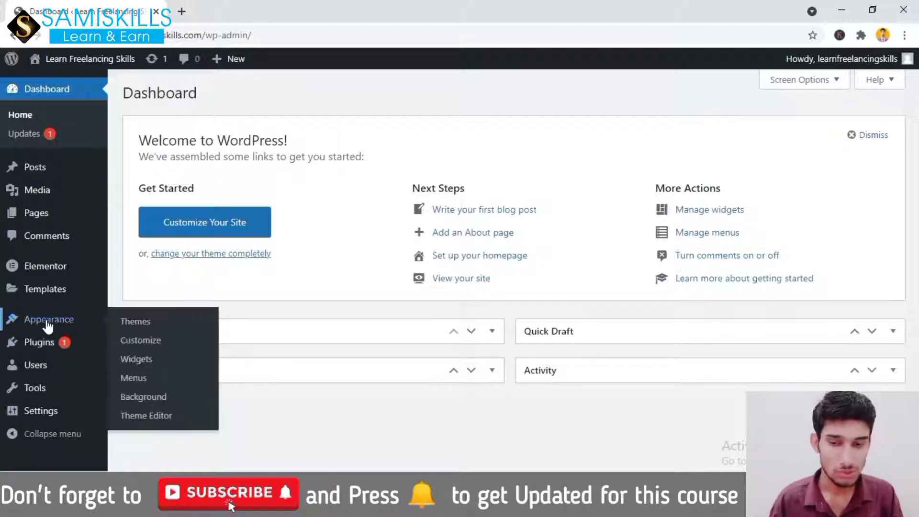
left_click(141, 328)
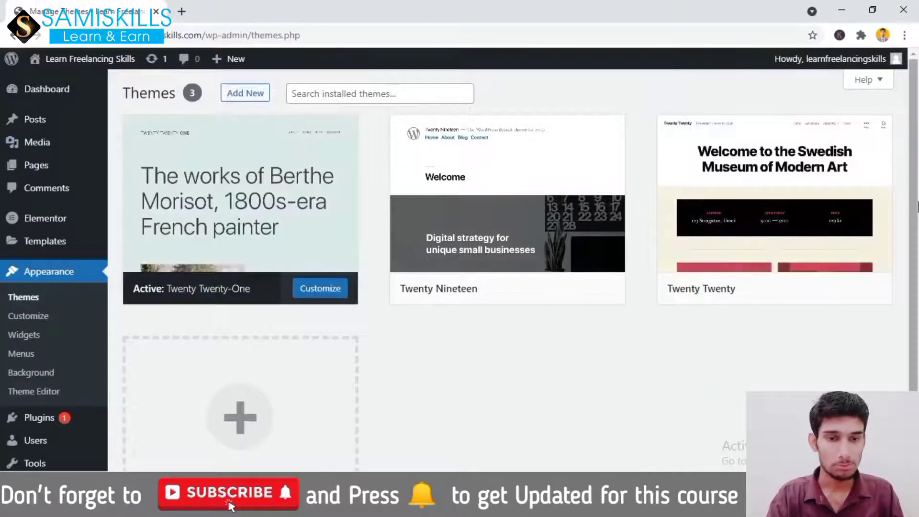
scroll(917, 206, "down", 2)
scroll(917, 191, "up", 2)
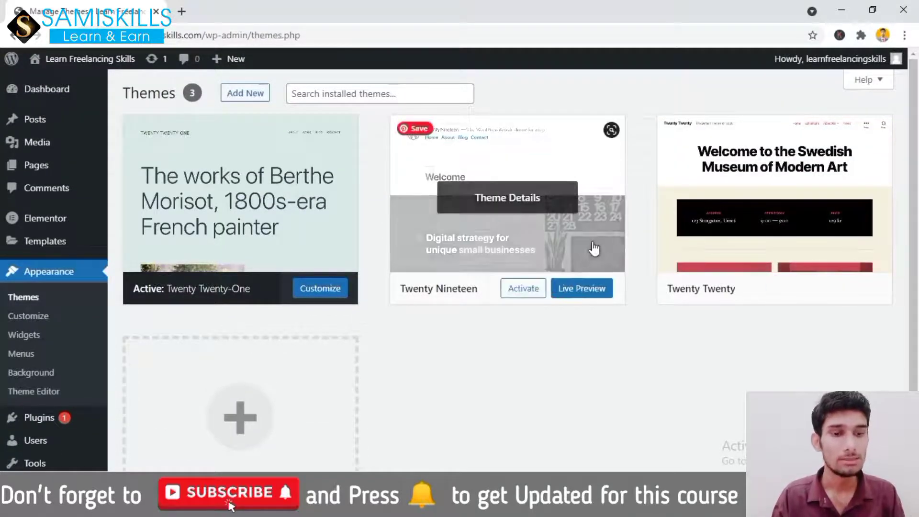
In Add Themes, browse the Popular, Latest and Featured tabs, then reveal the Upload Theme area
left_click(257, 96)
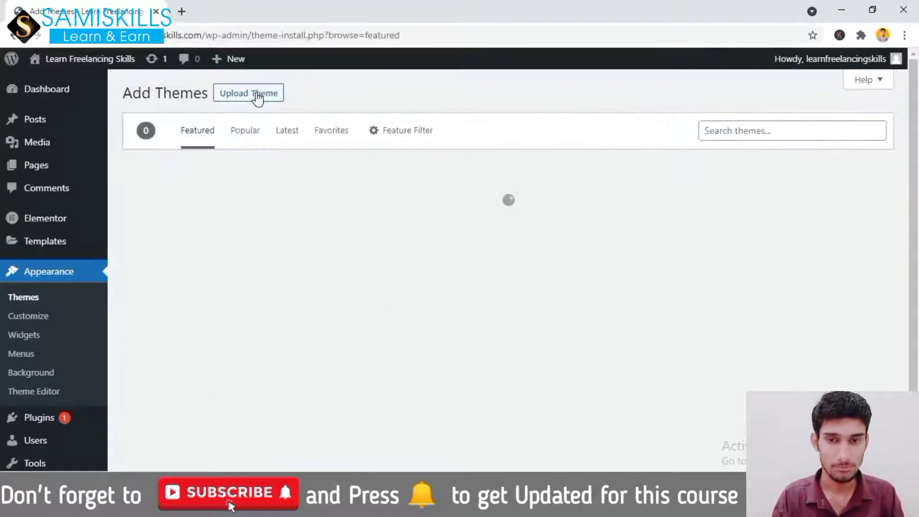
left_click_drag(914, 135, 914, 95)
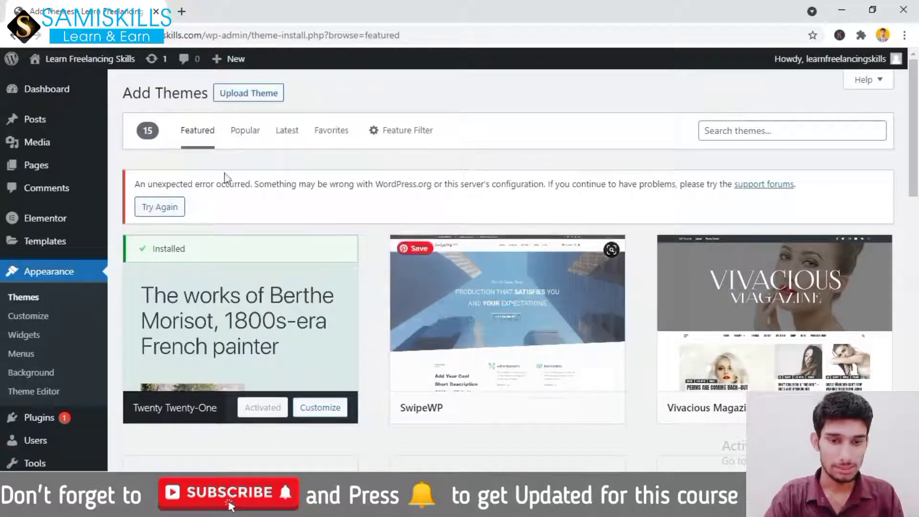
left_click(245, 139)
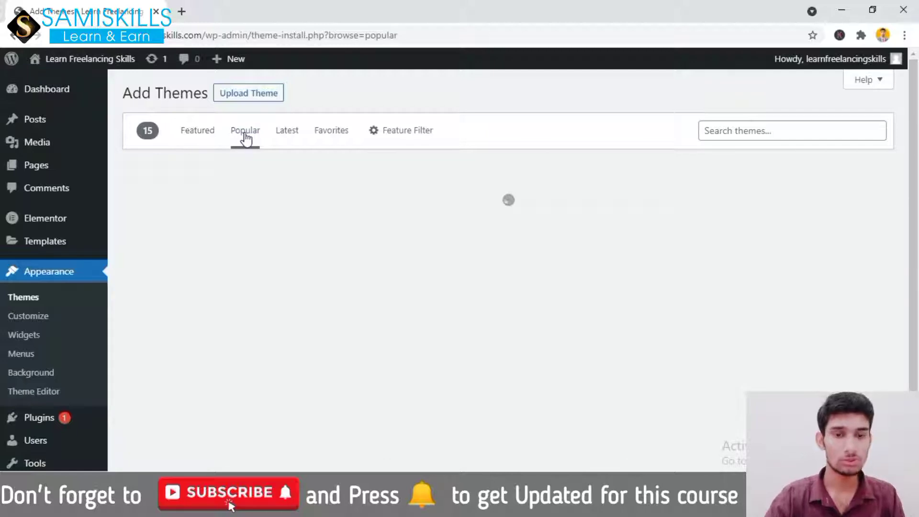
left_click(287, 136)
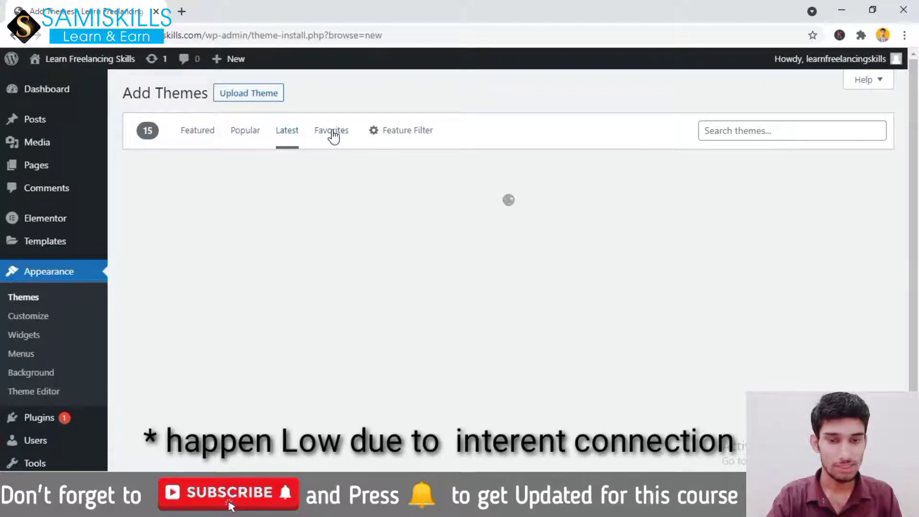
left_click(195, 135)
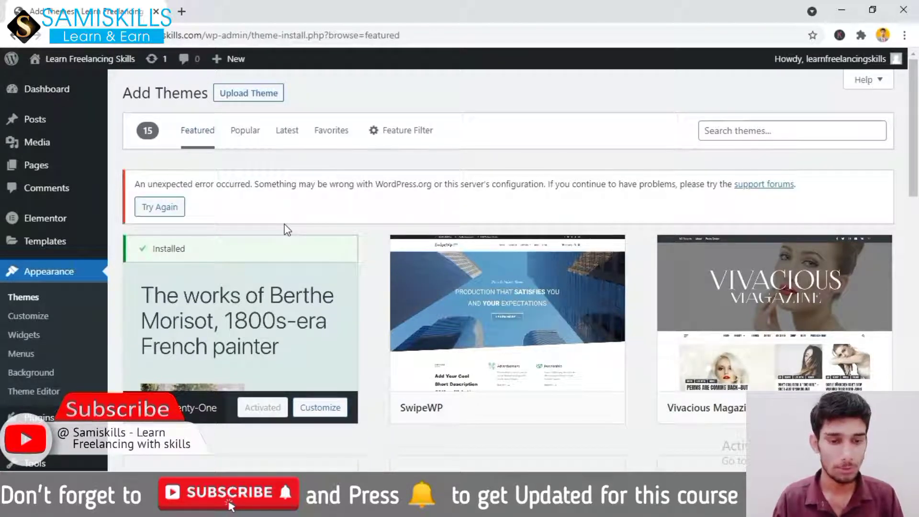
left_click(244, 102)
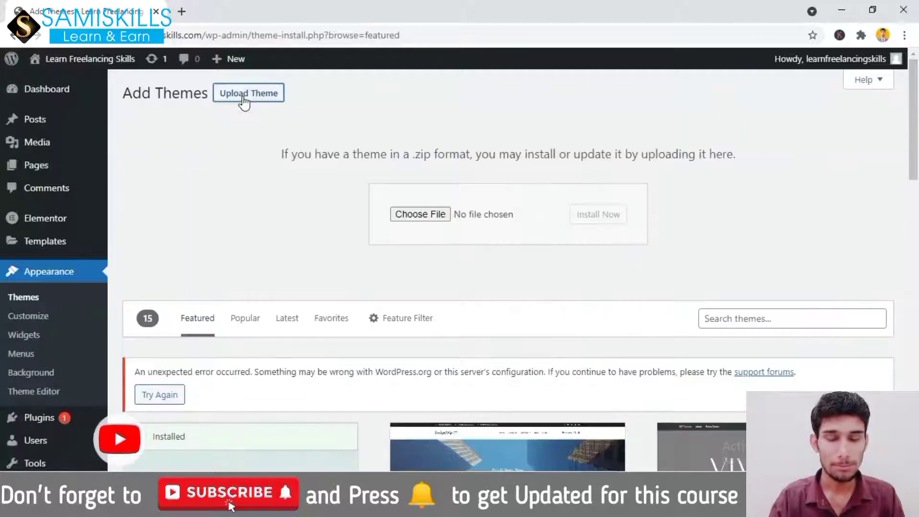
left_click(438, 215)
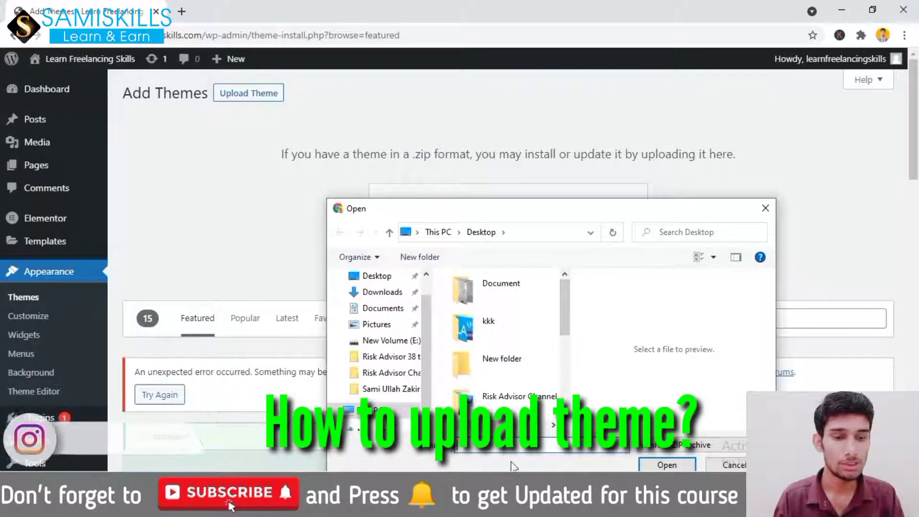
left_click(730, 465)
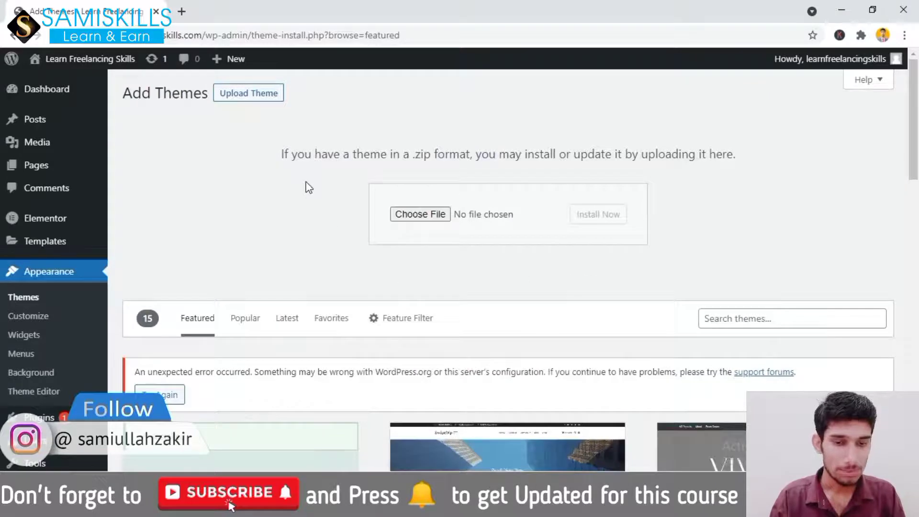
left_click_drag(914, 134, 917, 207)
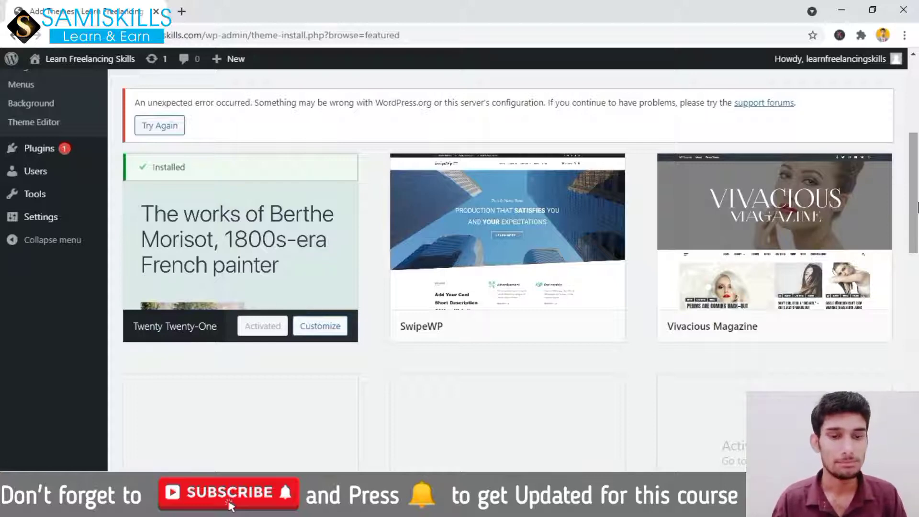
scroll(917, 188, "up", 2)
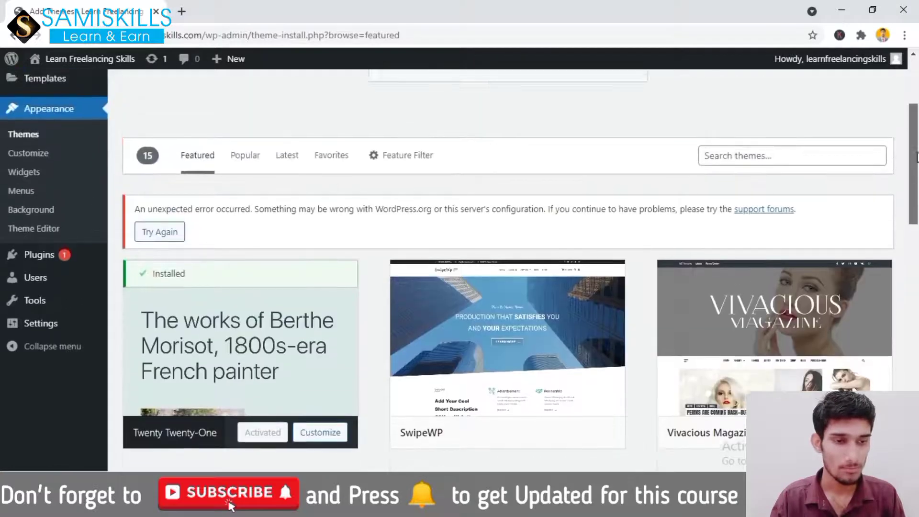
scroll(917, 192, "down", 4)
scroll(918, 239, "up", 3)
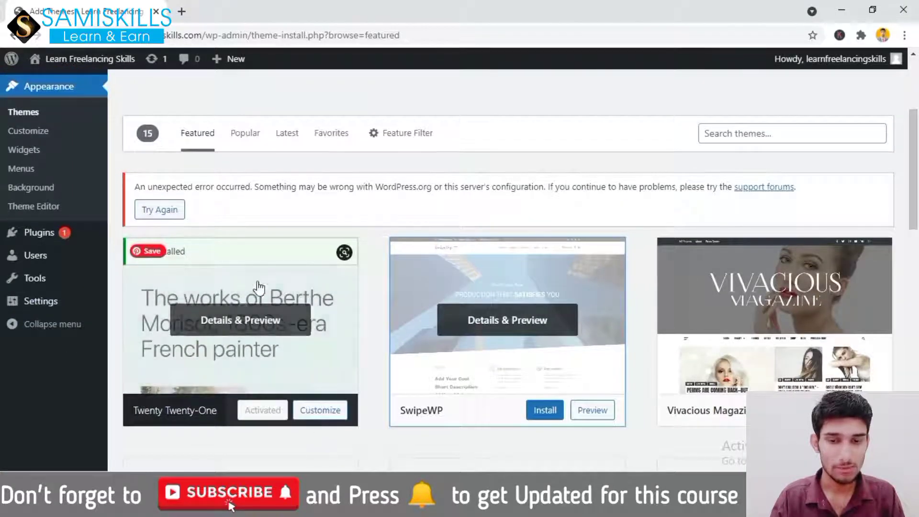
left_click(242, 322)
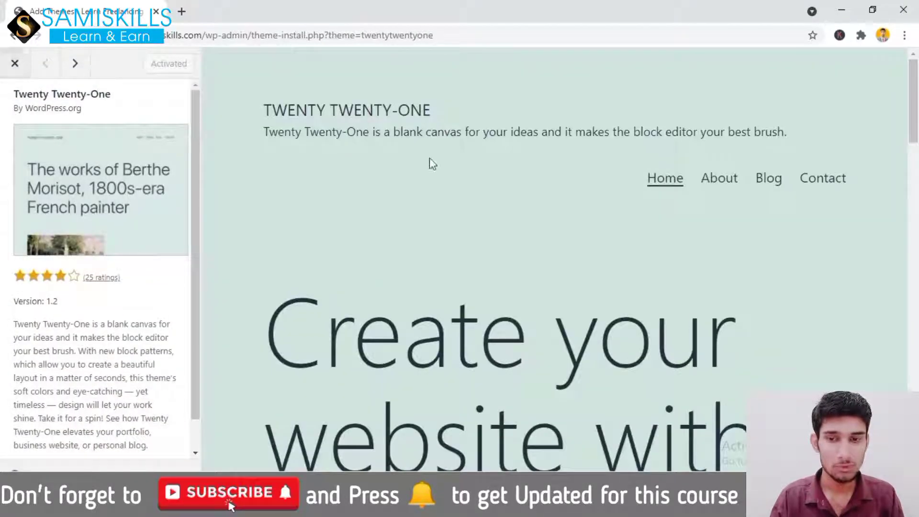
key("Escape")
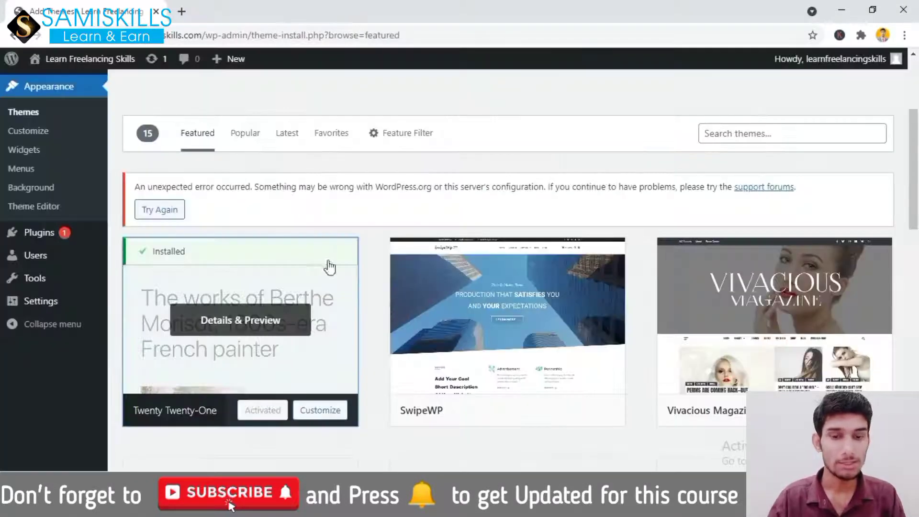
scroll(916, 232, "down", 5)
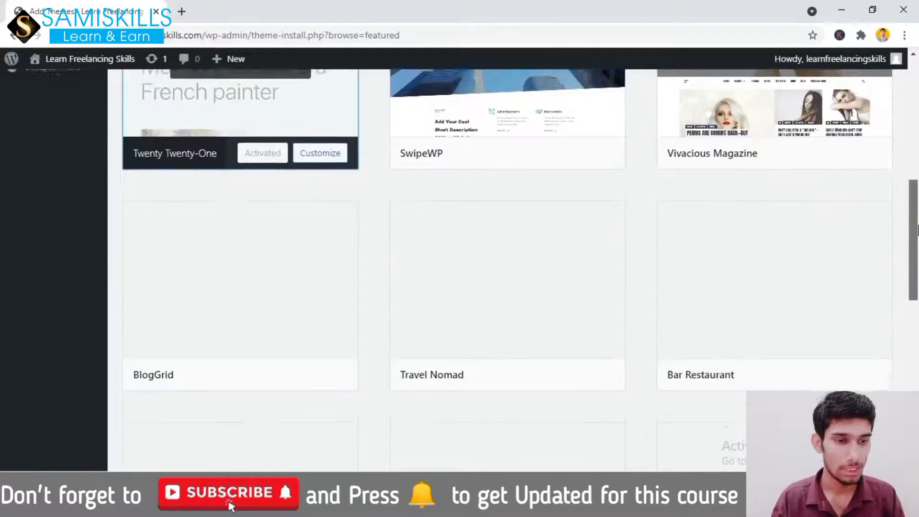
scroll(917, 232, "up", 2)
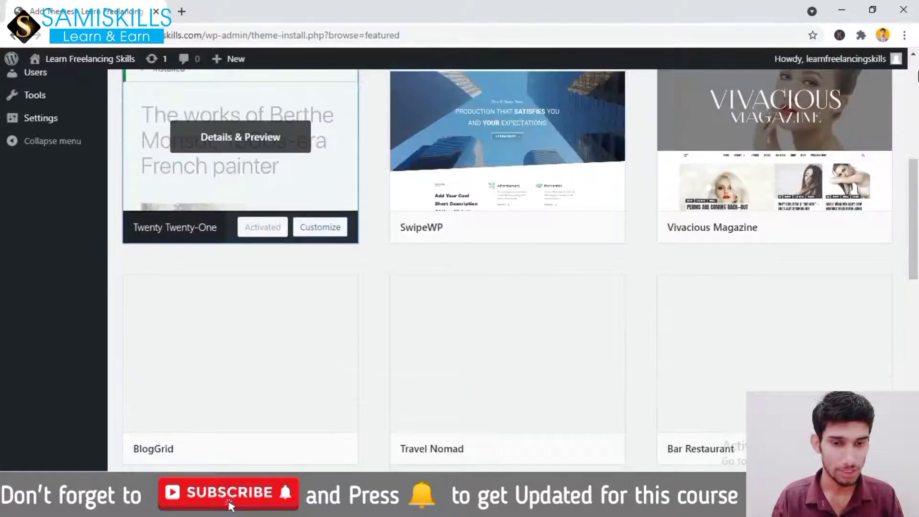
mouse_move(917, 191)
left_mouse_down()
mouse_move(917, 363)
mouse_move(917, 175)
left_mouse_up()
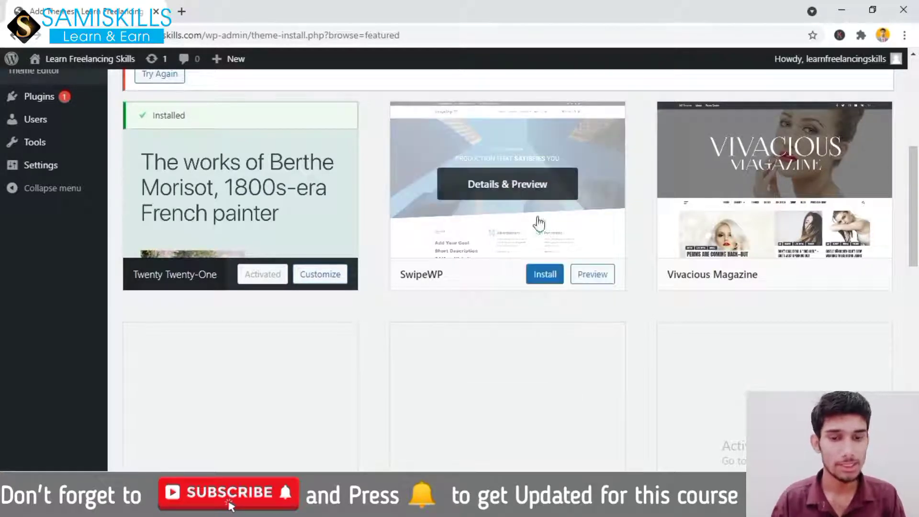
Install and activate SwipeWP, then open the live site in a new tab
left_click(547, 280)
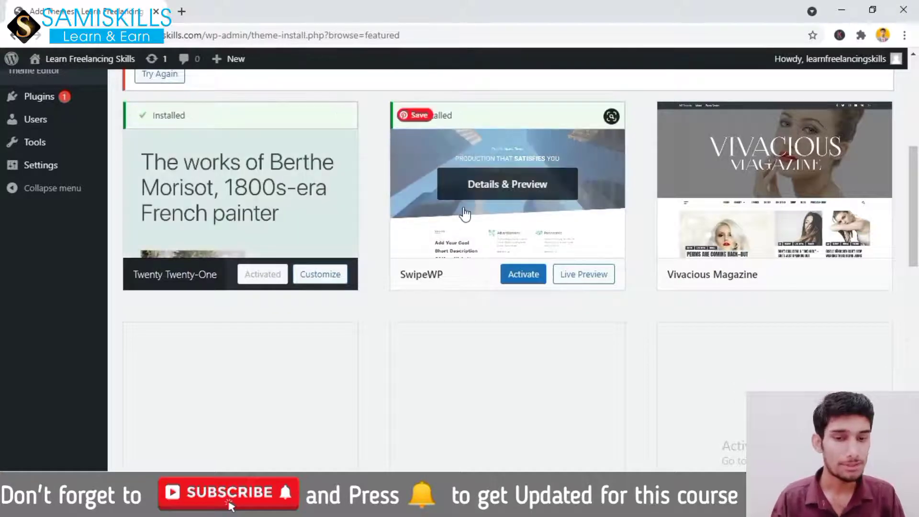
left_click(523, 281)
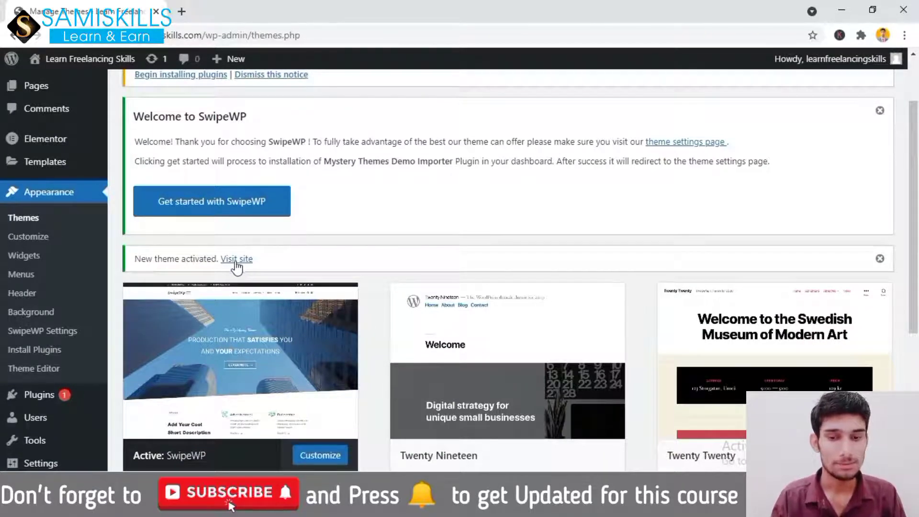
right_click(235, 263)
left_click(259, 269)
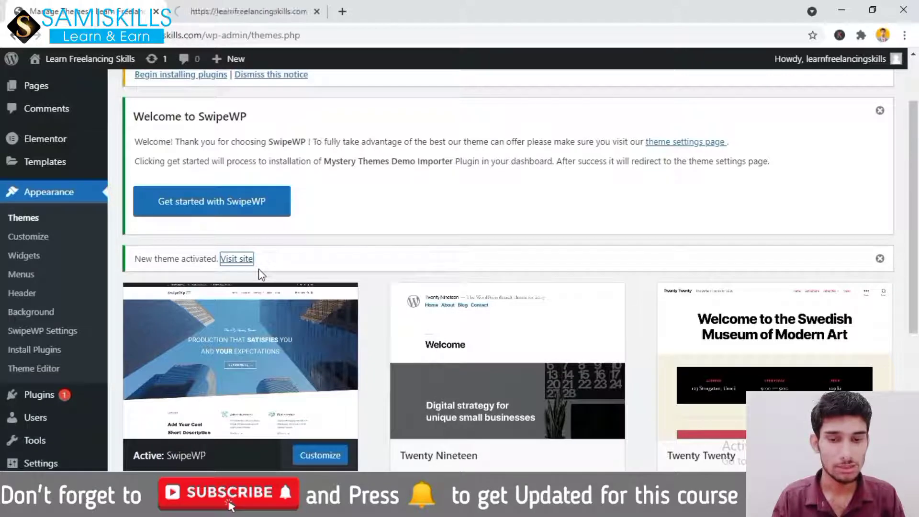
Check the SwipeWP design on the live-site tab, then return to Manage Themes
left_click(229, 12)
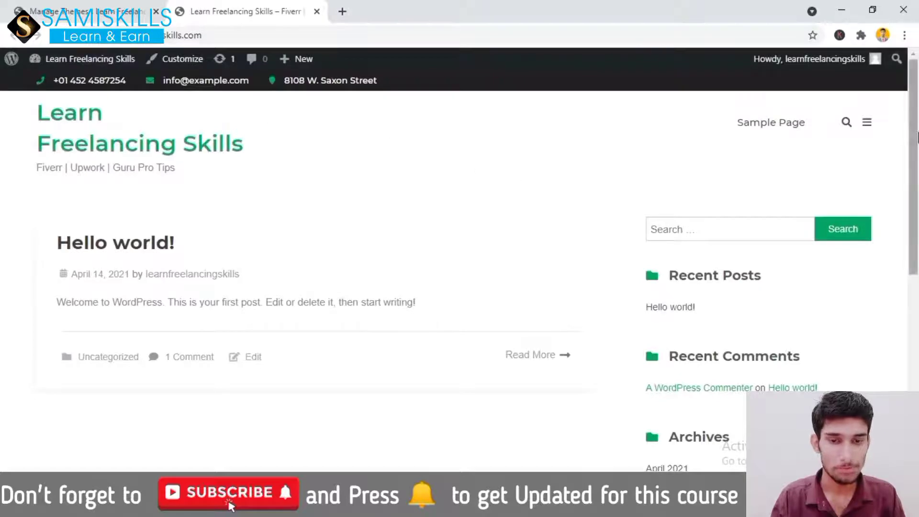
left_click_drag(915, 134, 917, 387)
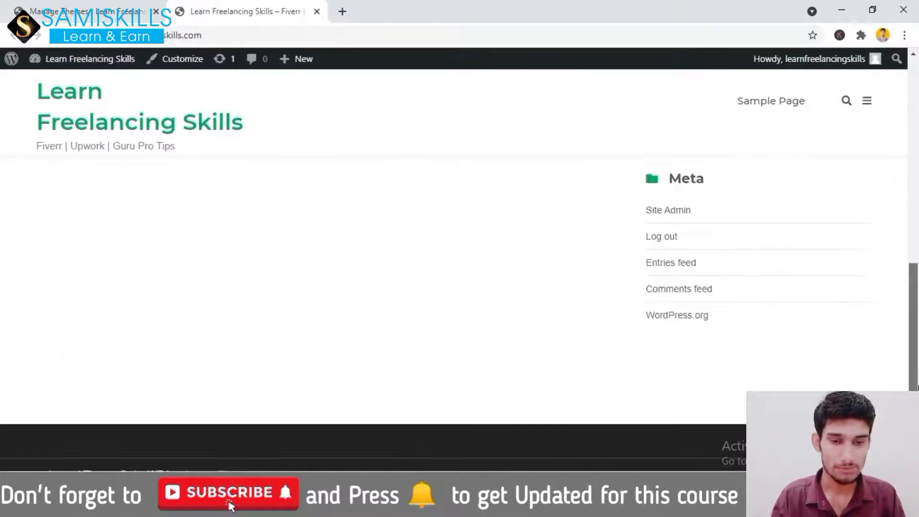
key("ctrl+Page_Up")
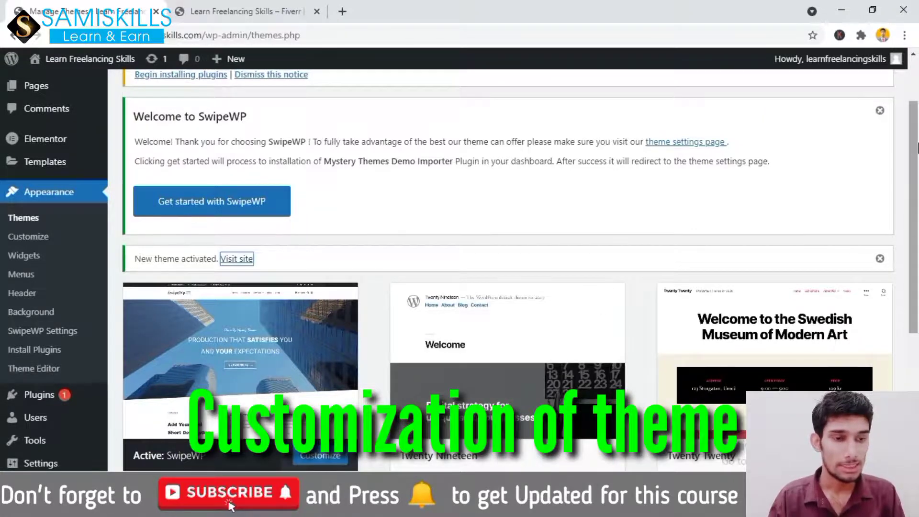
Launch the SwipeWP Customizer from Appearance > Customize
left_click_drag(916, 148, 915, 213)
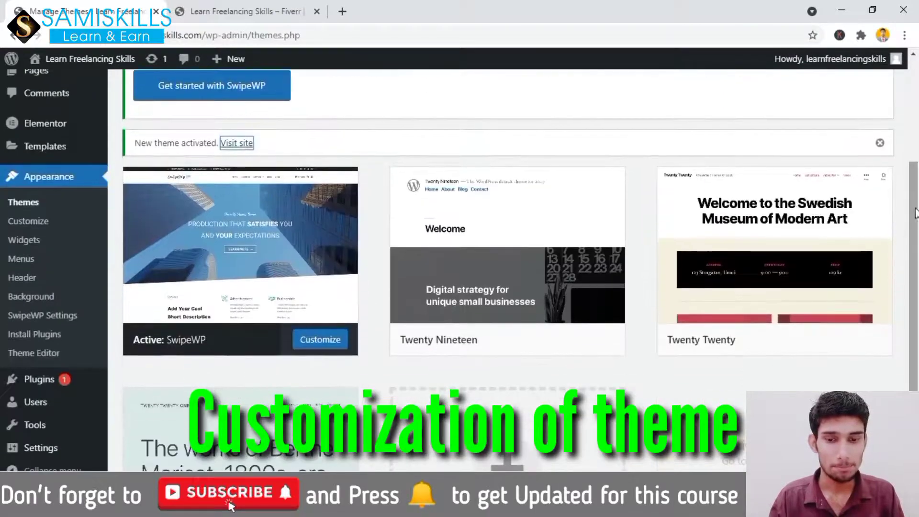
left_click(288, 363)
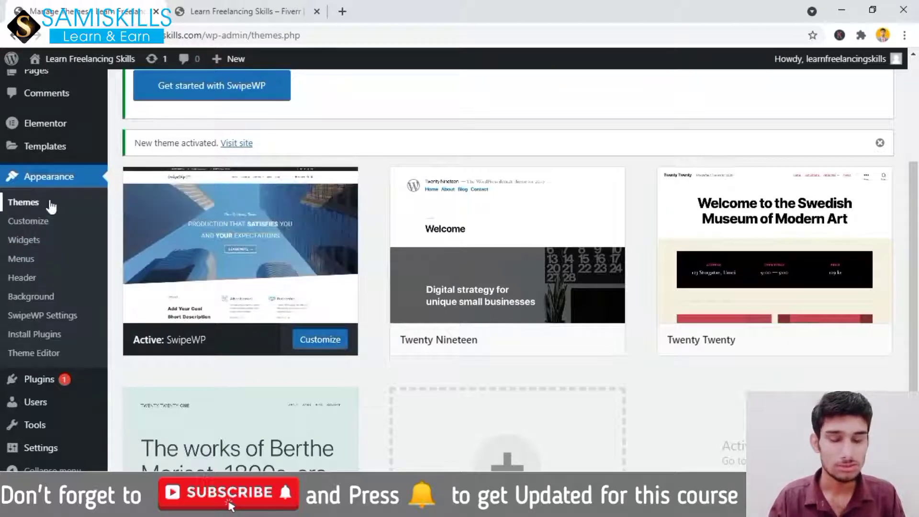
left_click(29, 223)
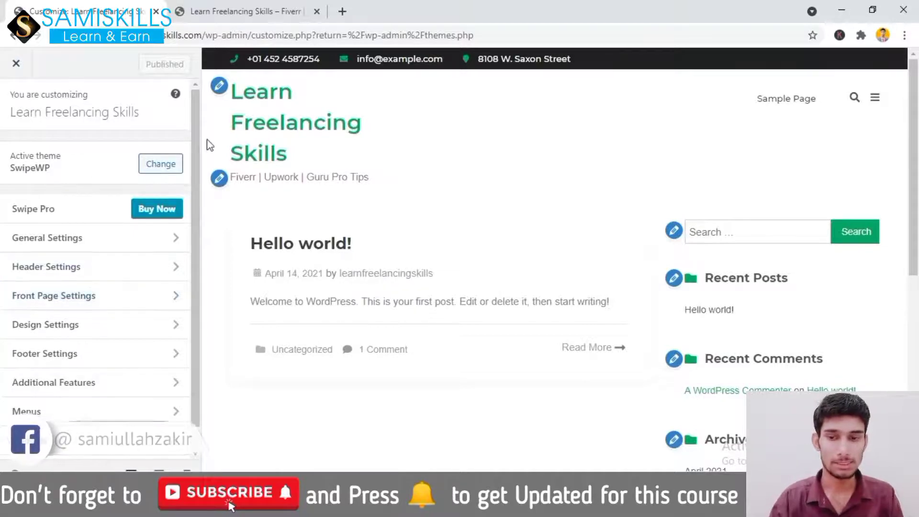
Look into General Settings, then open SwipeWP's Header Settings panel
scroll(187, 170, "down", 1)
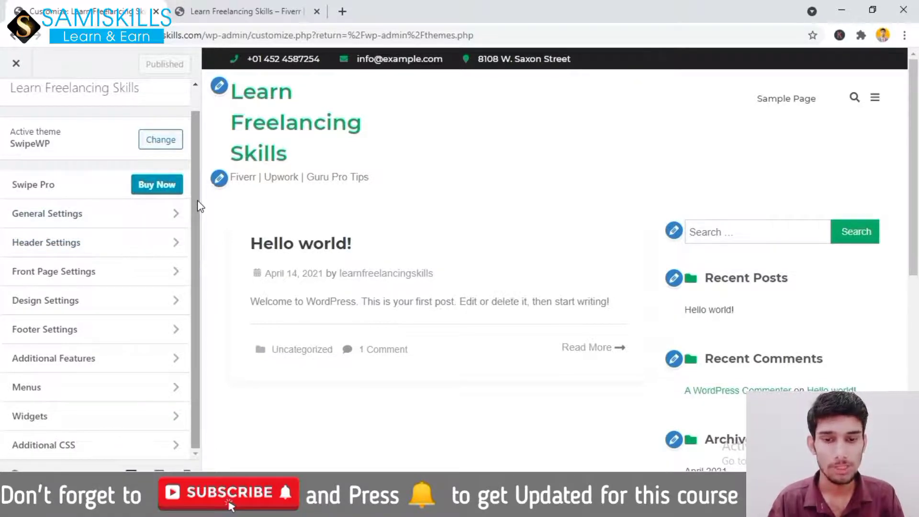
scroll(198, 200, "up", 1)
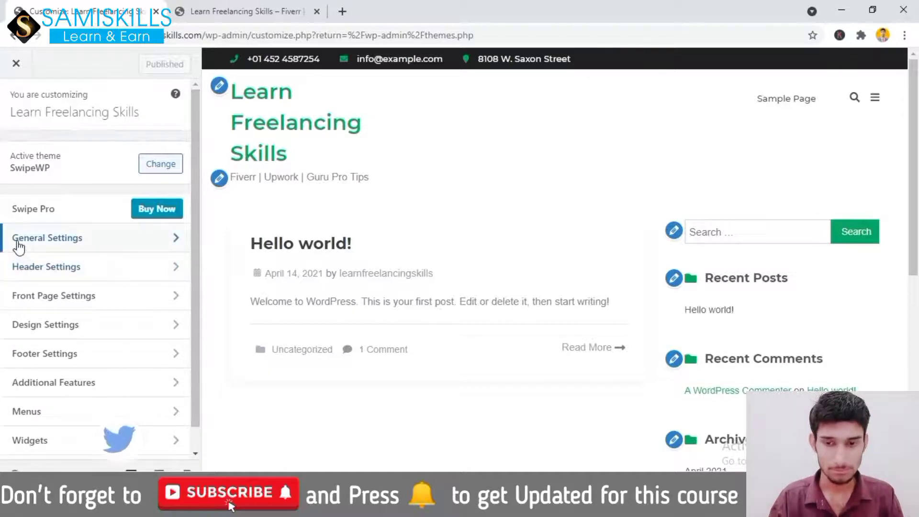
left_click(76, 246)
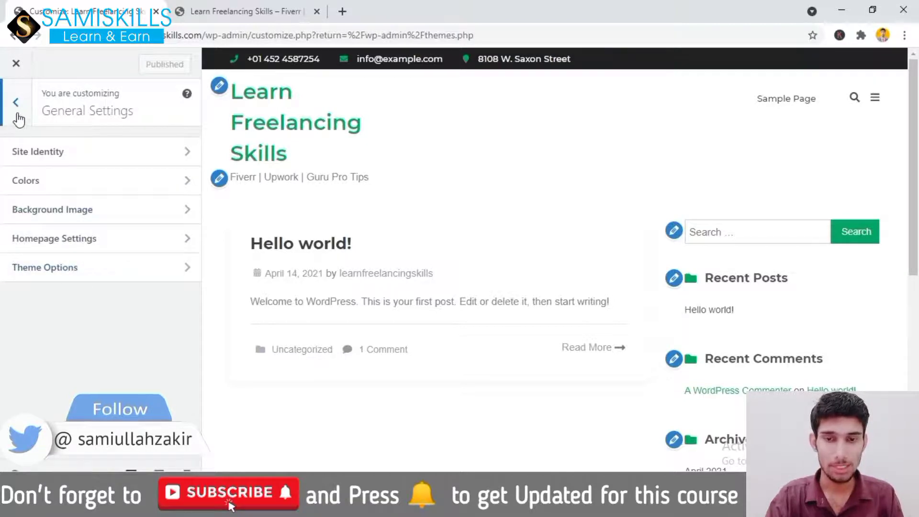
left_click(15, 102)
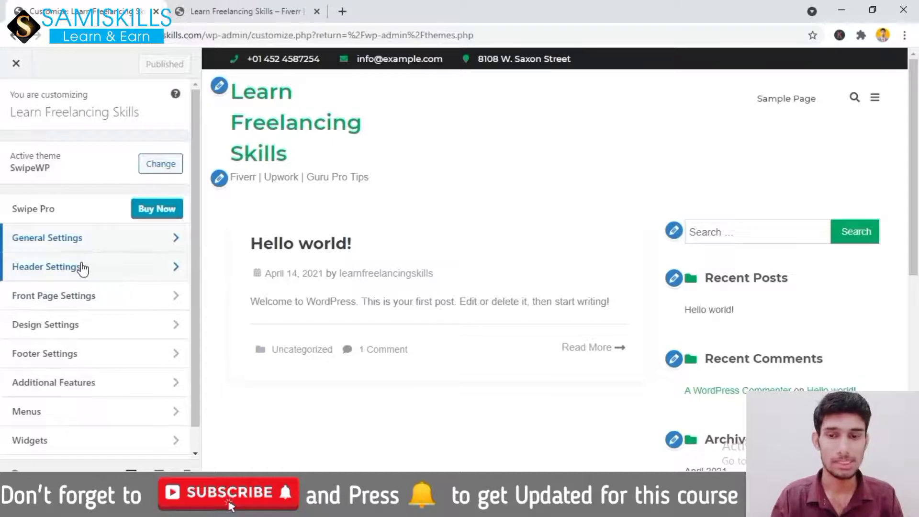
left_click(54, 271)
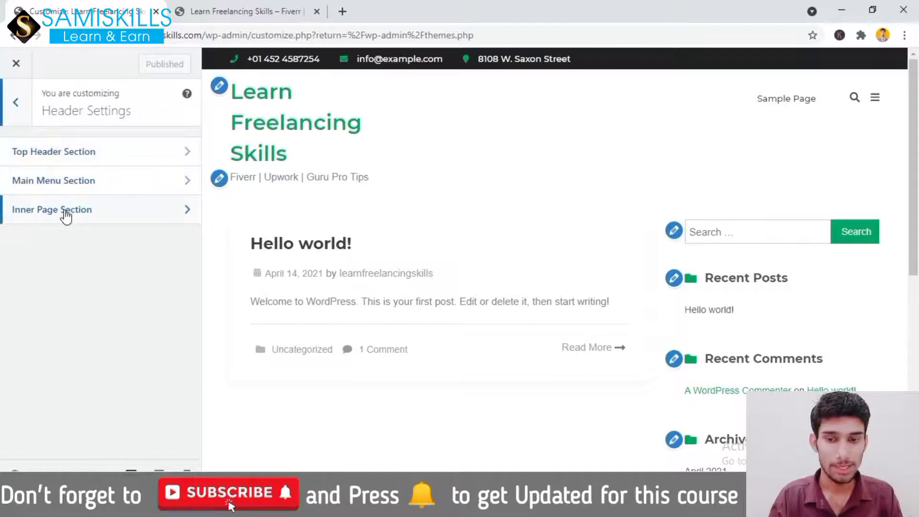
In Top Header Section, replace the placeholder phone with the owner's number, spaced into groups
left_click(53, 156)
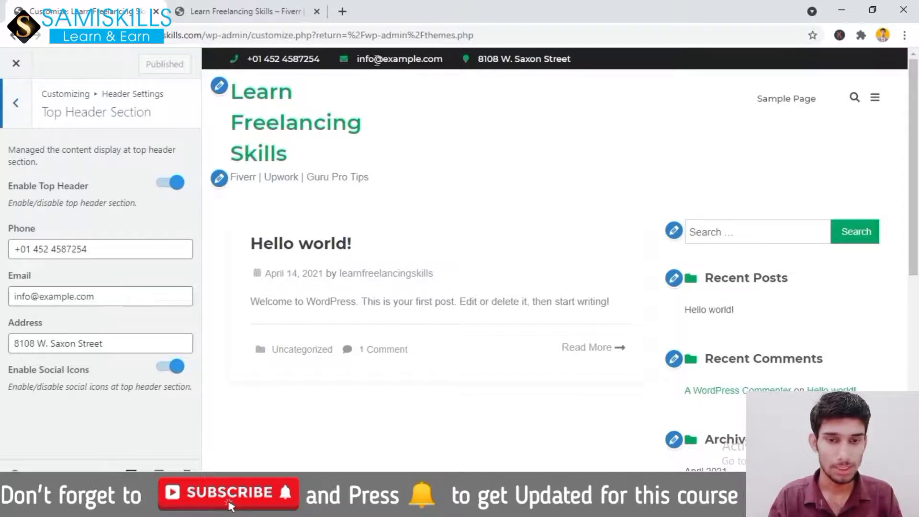
left_click(93, 248)
key("BackSpace")
key("BackSpace")
key("BackSpace")
key("BackSpace")
key("BackSpace")
key("BackSpace")
key("BackSpace")
key("BackSpace")
key("BackSpace")
key("BackSpace")
key("BackSpace")
key("BackSpace")
key("BackSpace")
key("BackSpace")
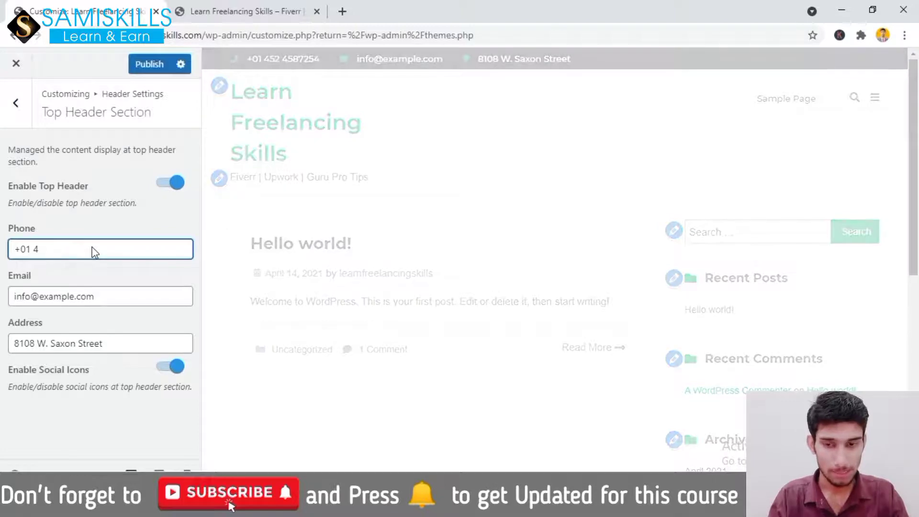
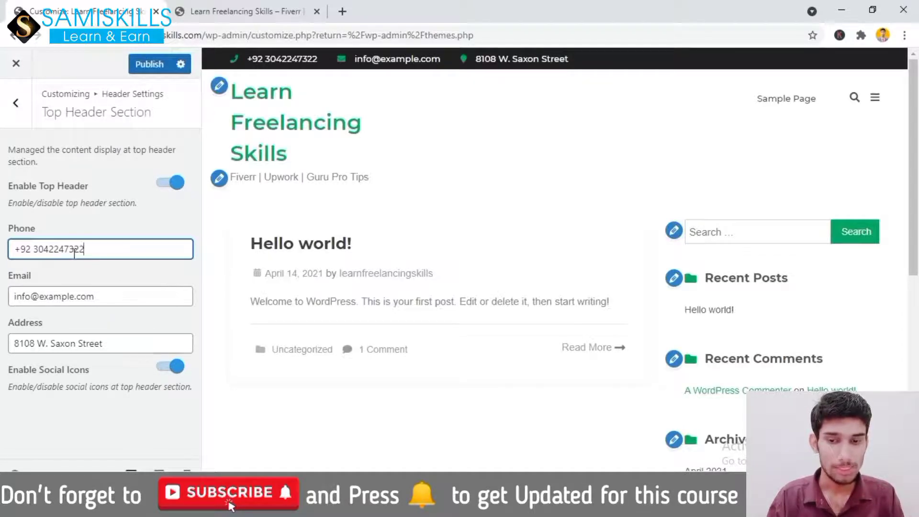
left_click(50, 250)
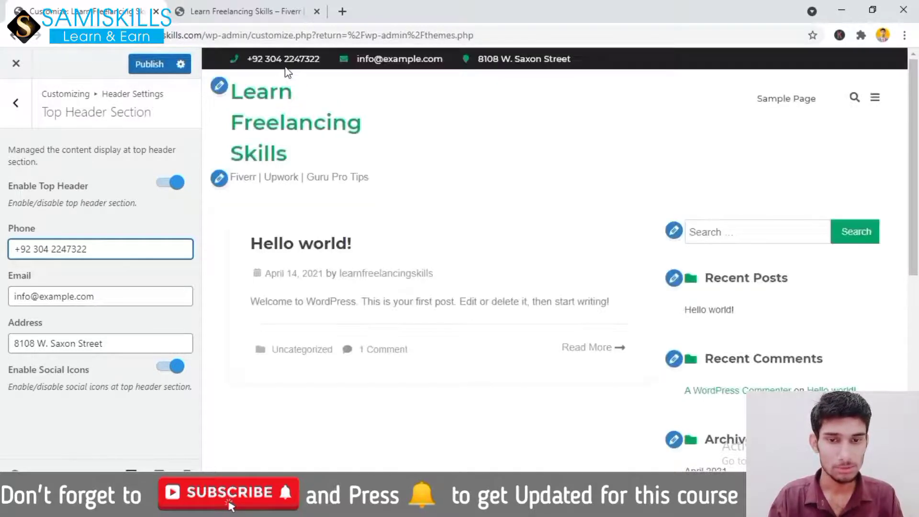
left_click(73, 249)
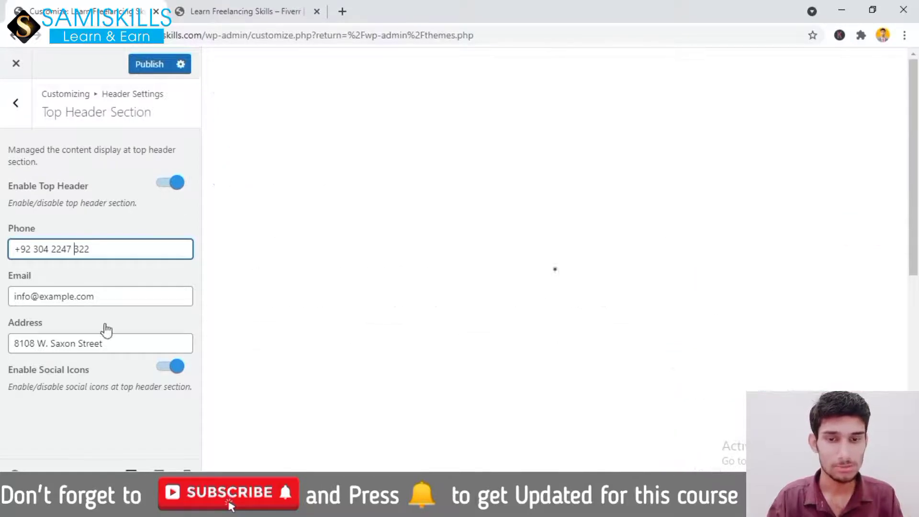
left_click(101, 296)
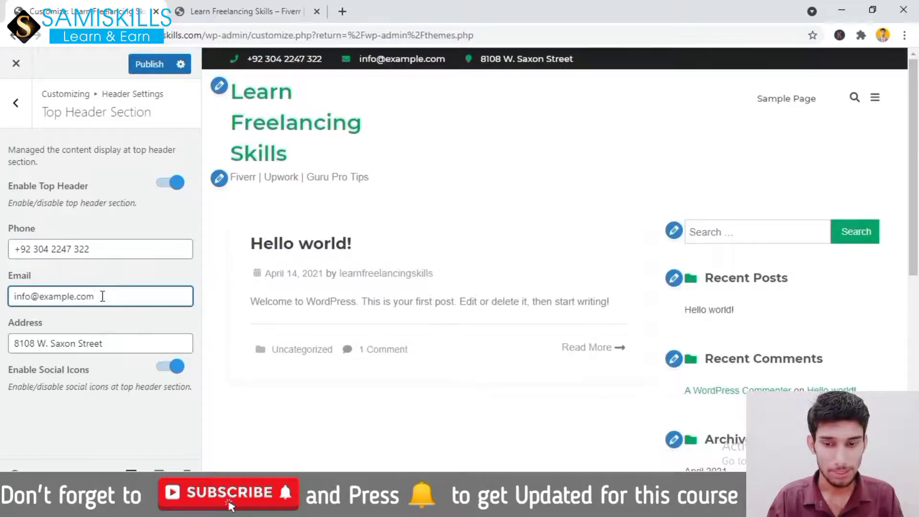
Clear the example address from the Email field and type the site's admin e-mail
key("ctrl+a")
key("BackSpace")
type("samiu")
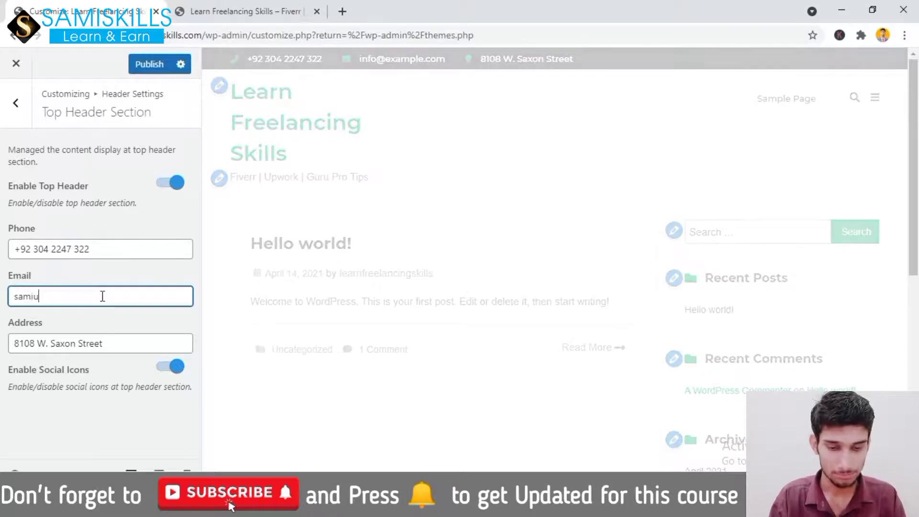
key("BackSpace")
key("BackSpace")
key("BackSpace")
key("BackSpace")
key("BackSpace")
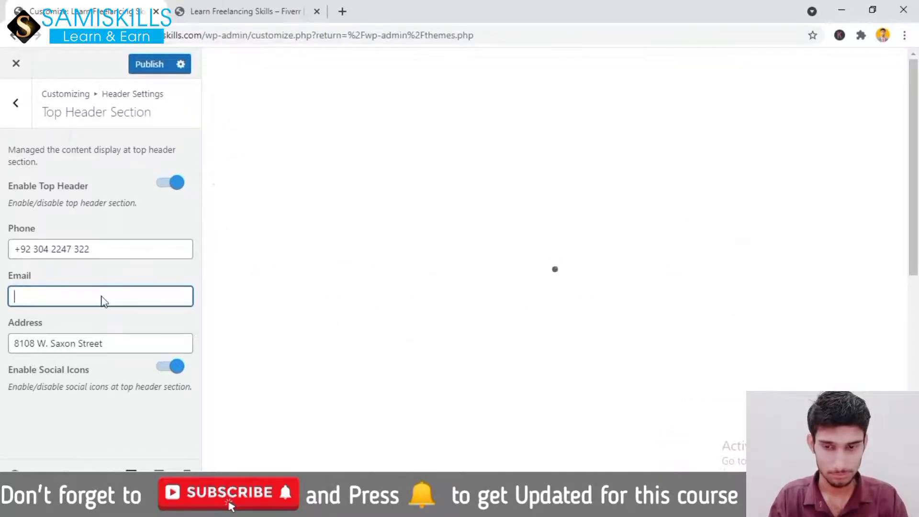
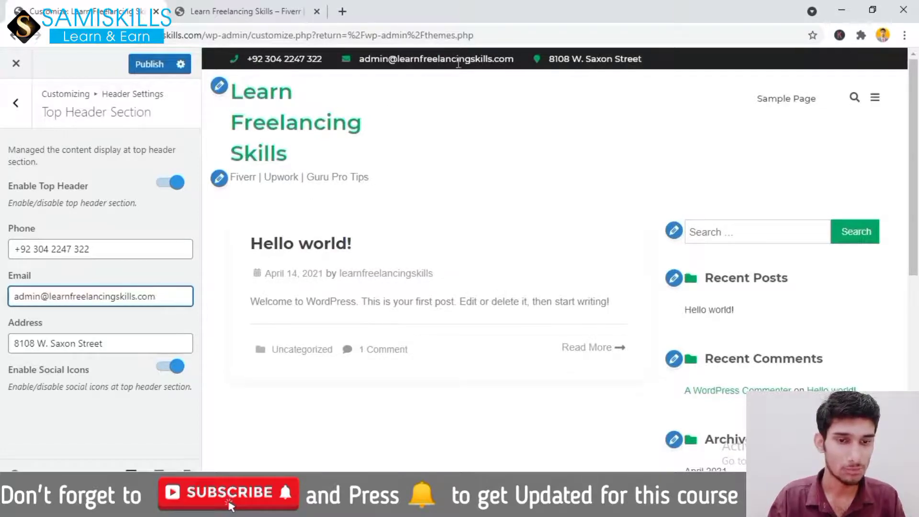
Replace the old street address with the owner's city and country, fixing the city's missing letter
left_click(118, 348)
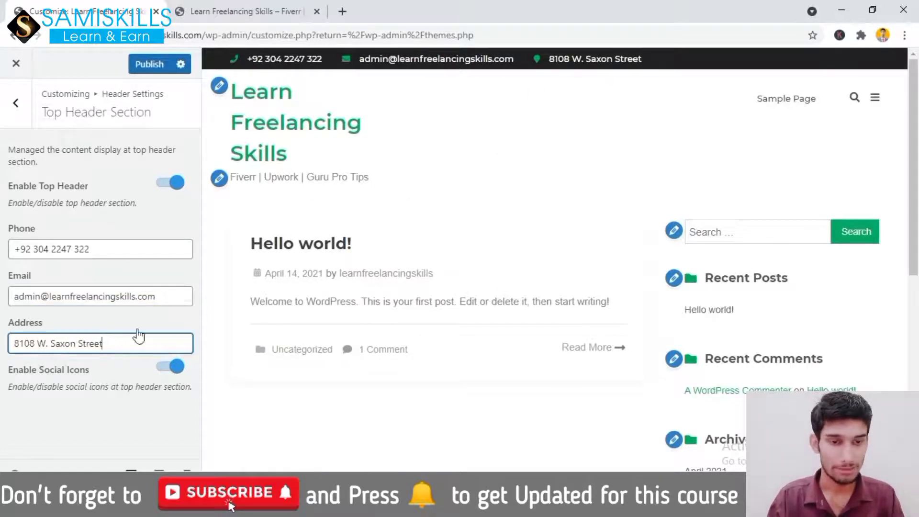
left_click_drag(109, 341, 7, 346)
key("BackSpace")
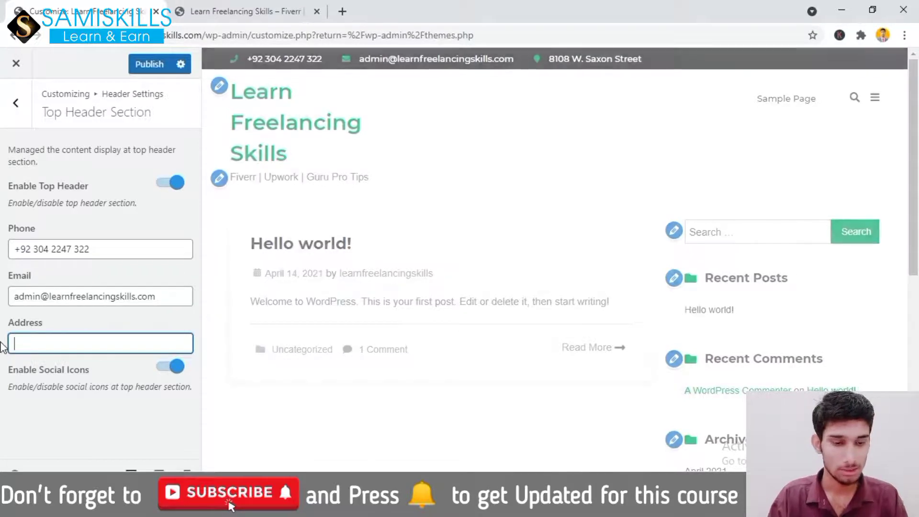
type("Lahor , P")
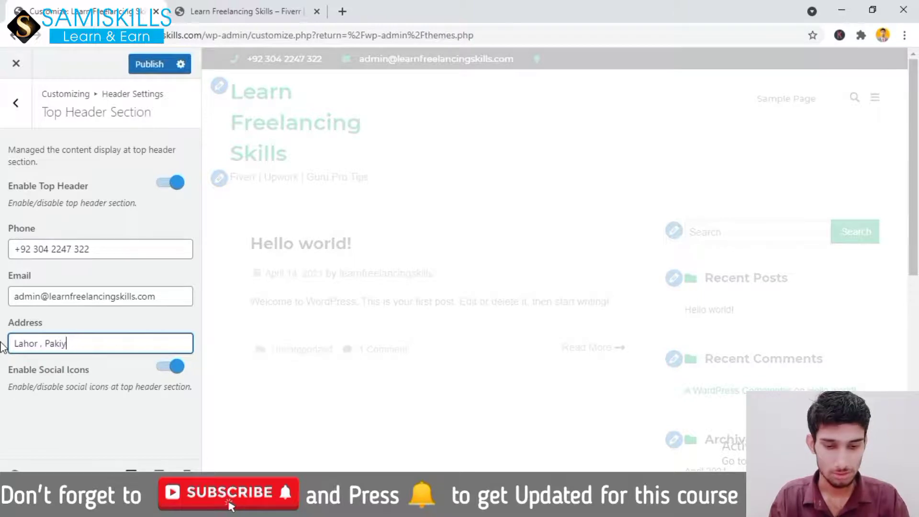
type("akistan")
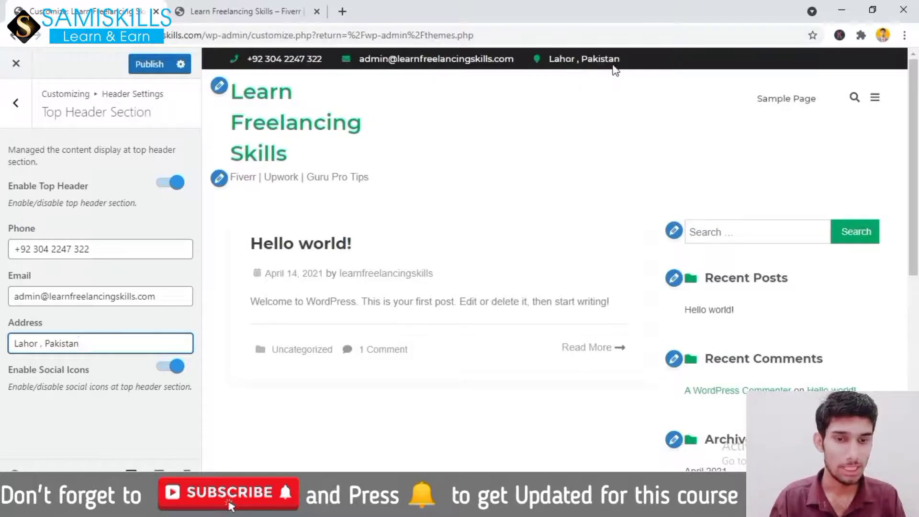
left_click(38, 344)
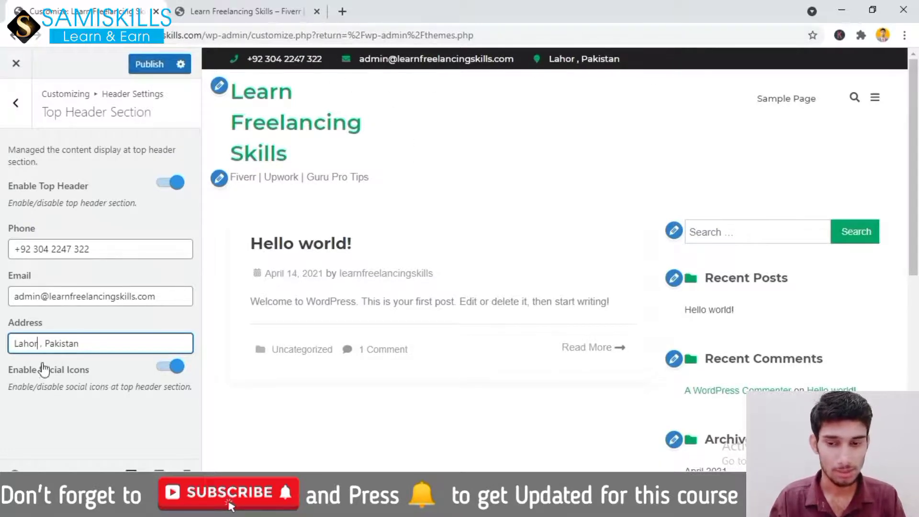
type("e")
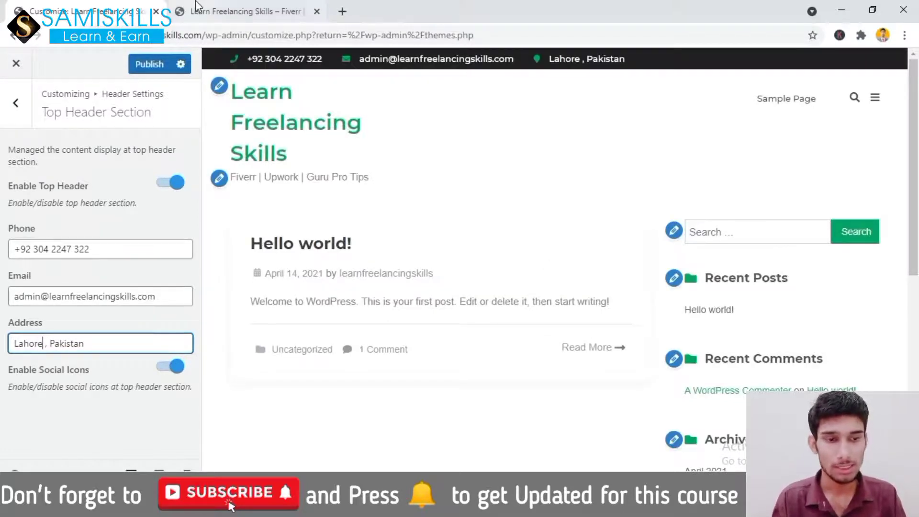
Publish the new header contact details and view the Main Menu Section options
left_click(148, 65)
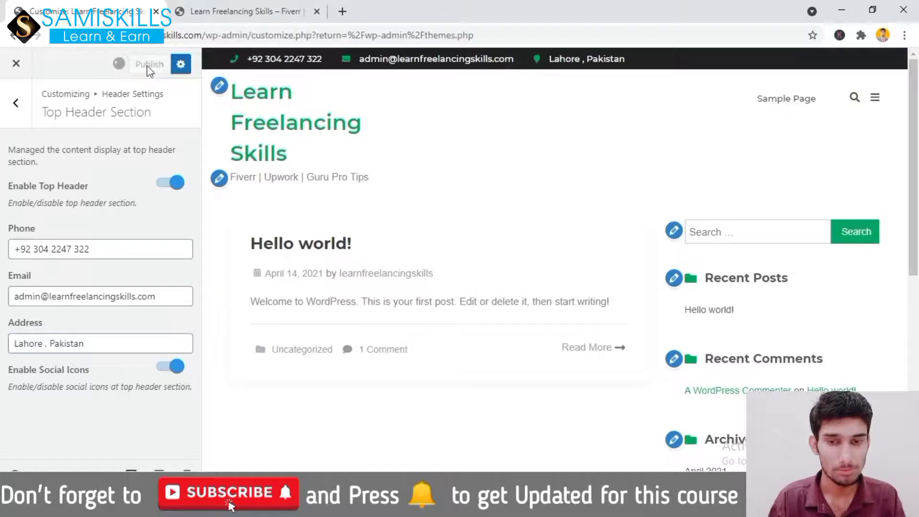
left_click(16, 103)
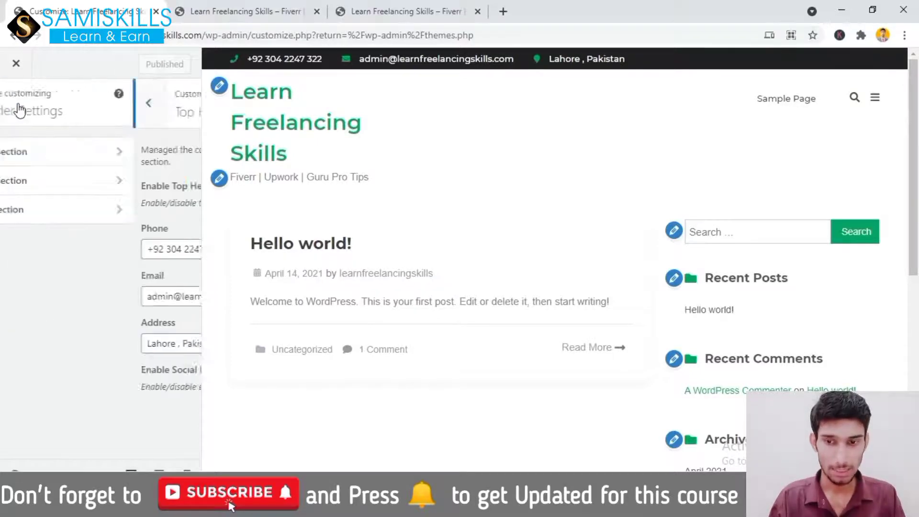
left_click(55, 181)
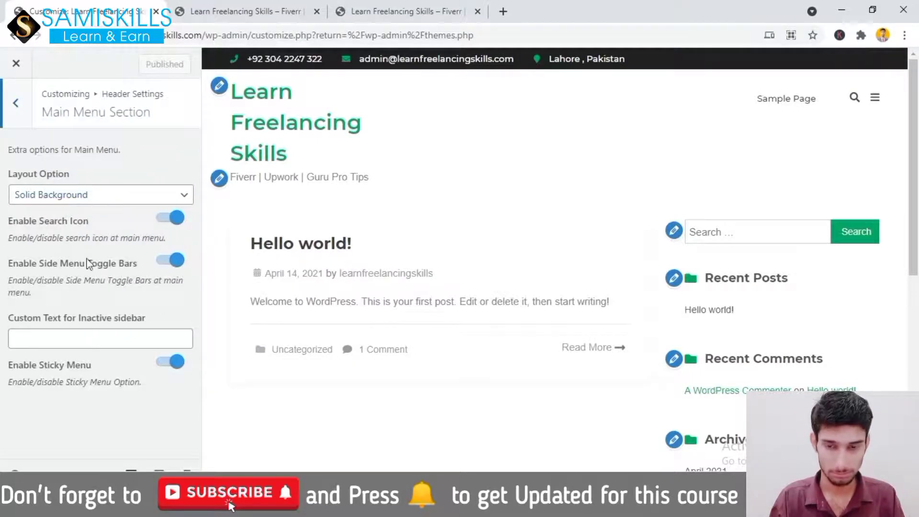
View the Inner Page header options, then return to the customizer's main panel
left_click(16, 102)
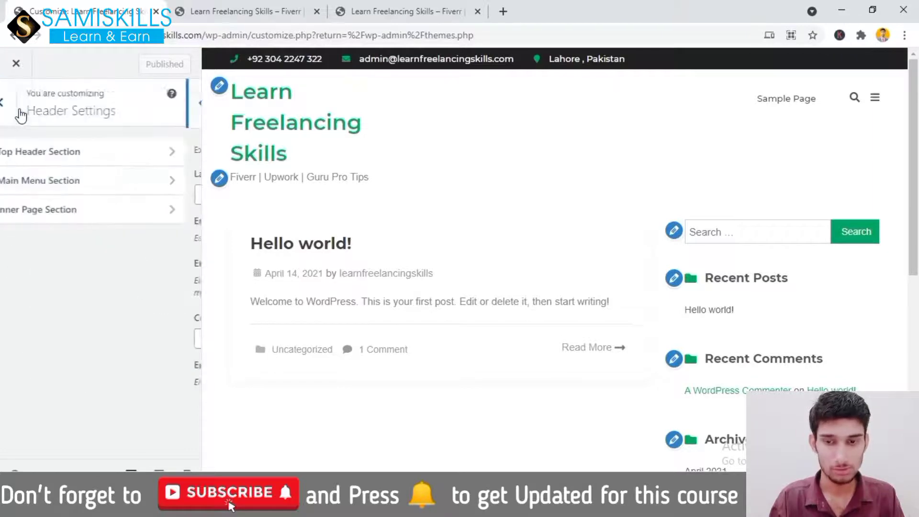
left_click(76, 211)
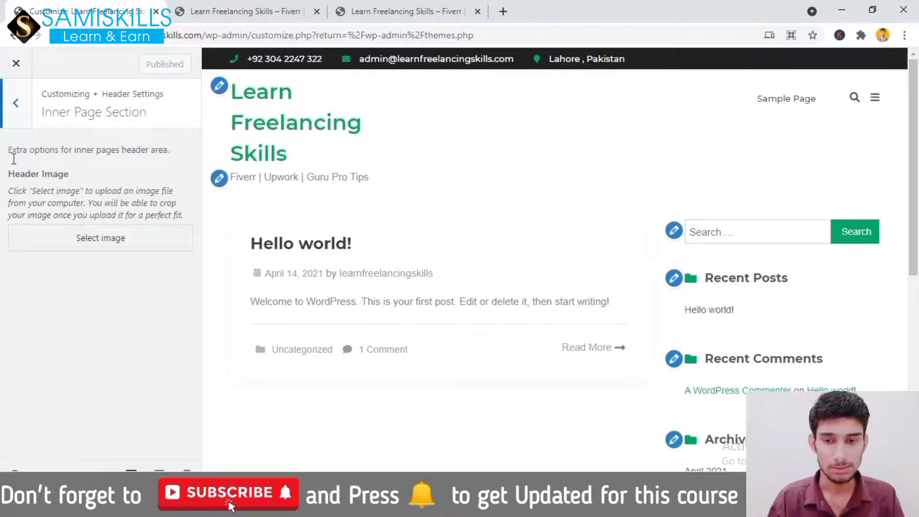
left_click(17, 105)
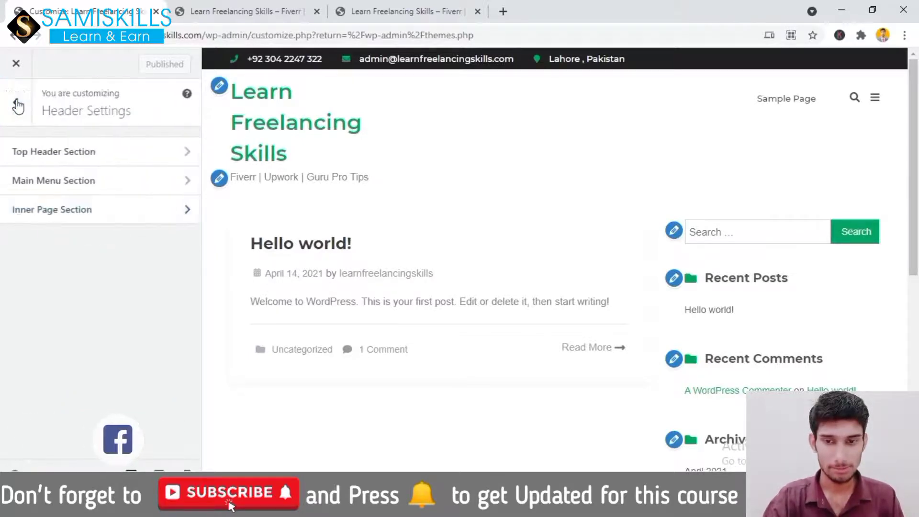
left_click(16, 106)
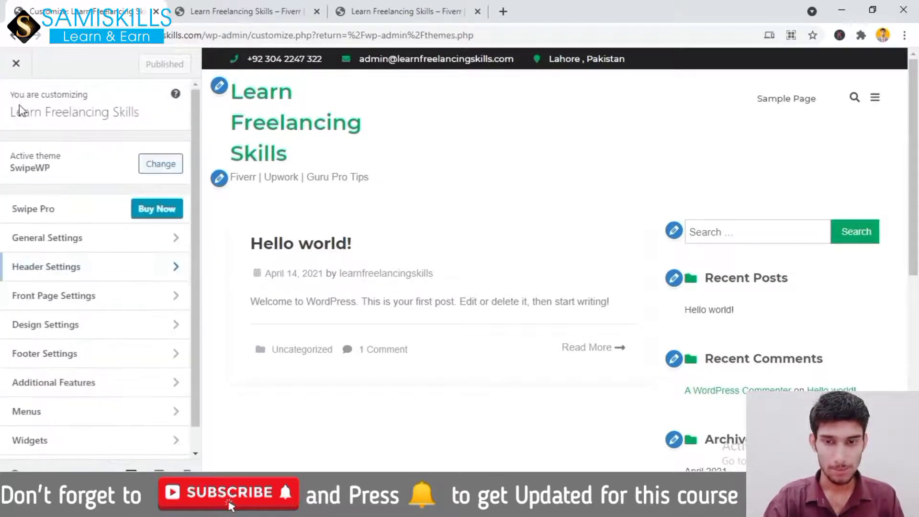
Look over the Banner Section options under Front Page Settings
left_click(74, 307)
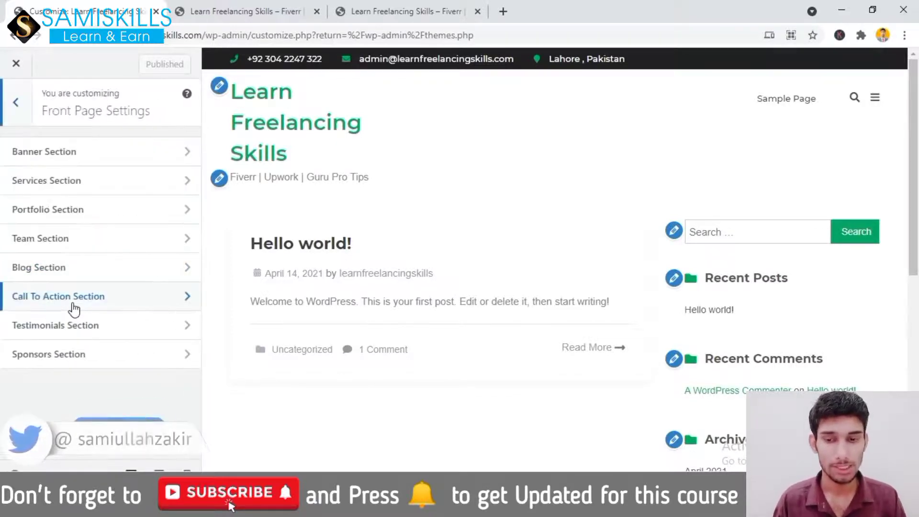
left_click(40, 158)
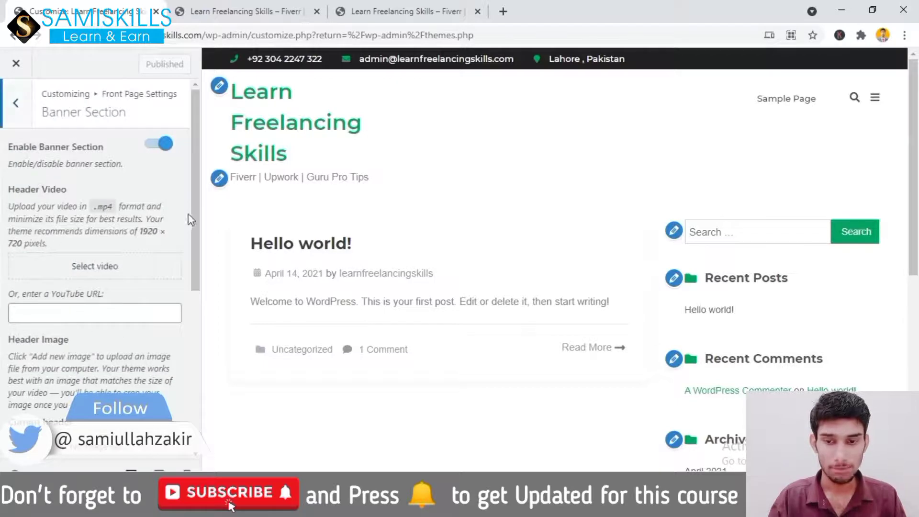
left_click_drag(194, 212, 195, 139)
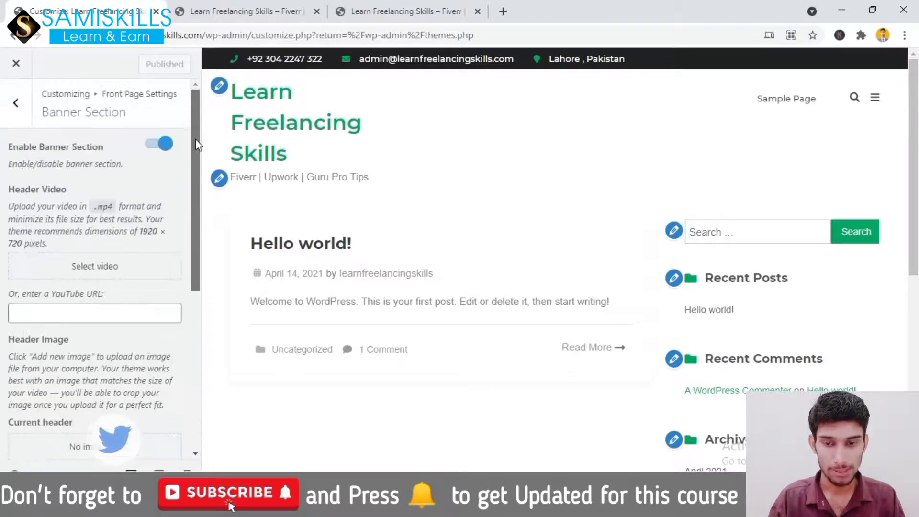
left_click(20, 108)
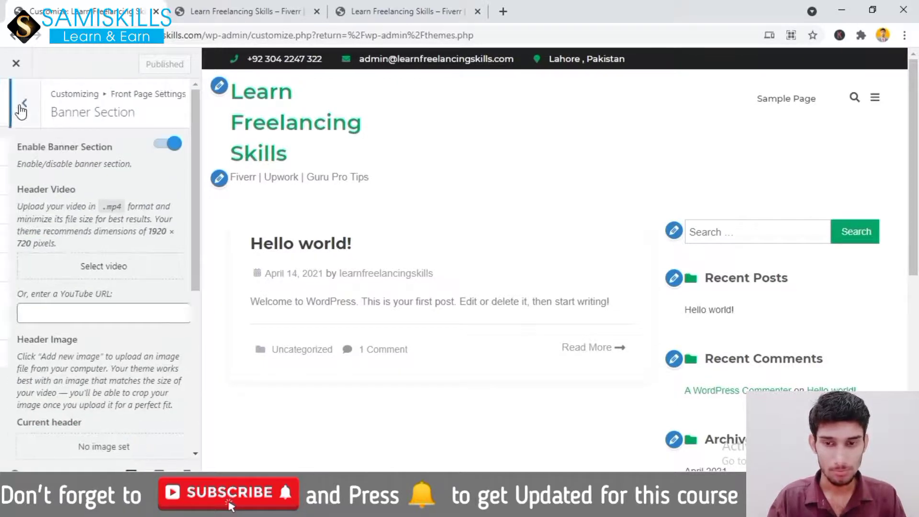
Set the Portfolio Section category to Uncategorized and return to the main panel
left_click(60, 209)
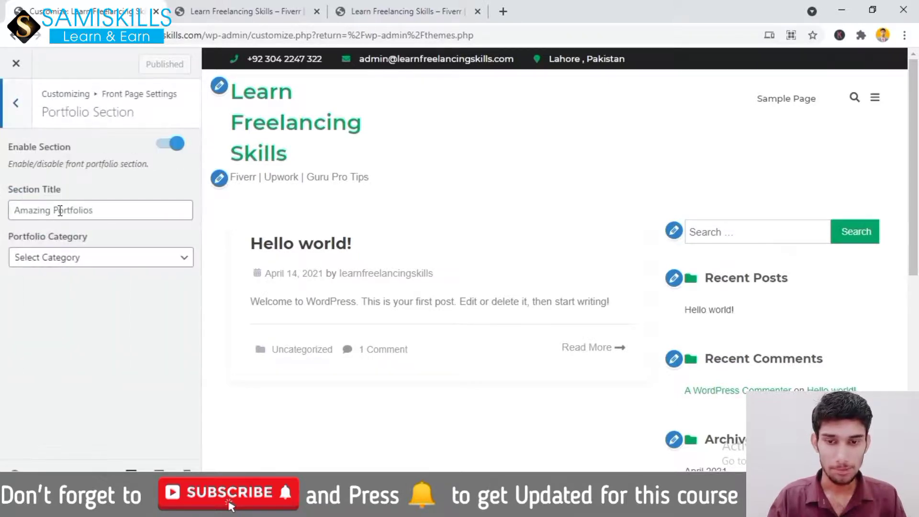
left_click(79, 266)
left_click(72, 287)
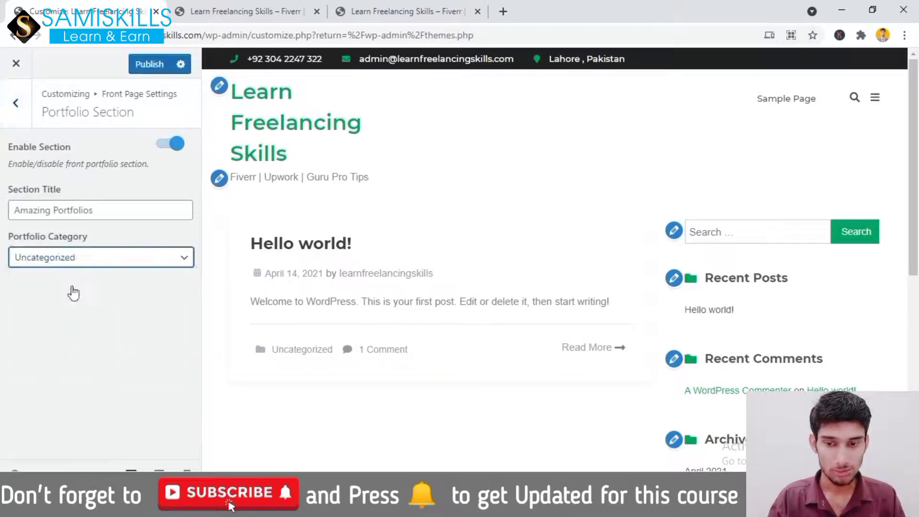
left_click(16, 108)
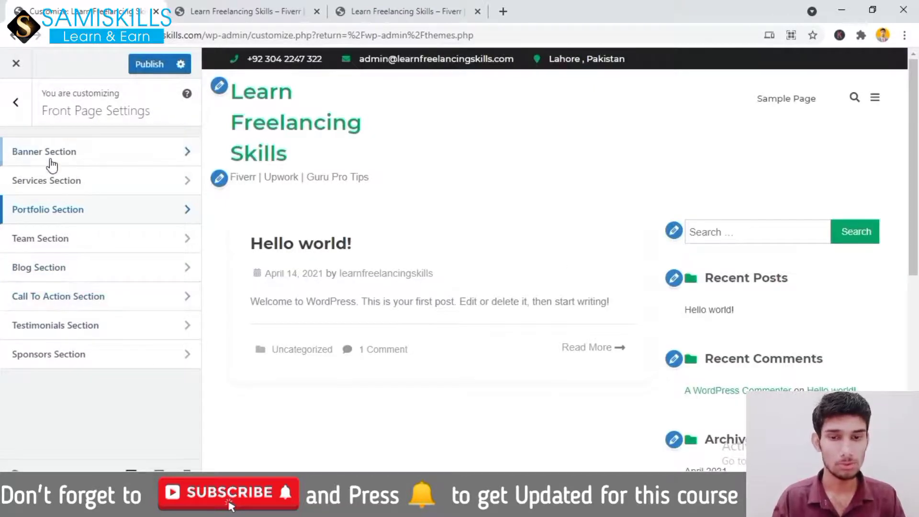
left_click(17, 112)
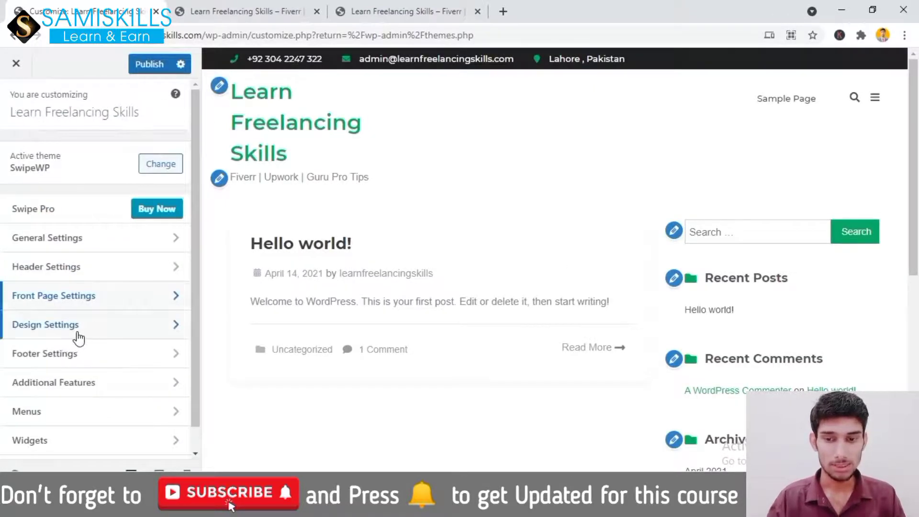
Clear the 'Learn Freelancing Skills' site title and start typing 'Wordpress Course'
scroll(195, 227, "down", 1)
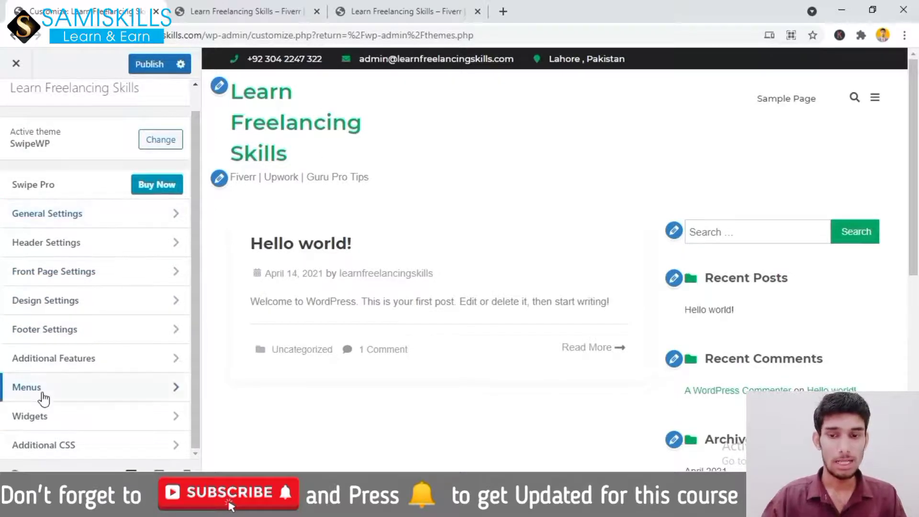
left_click(220, 86)
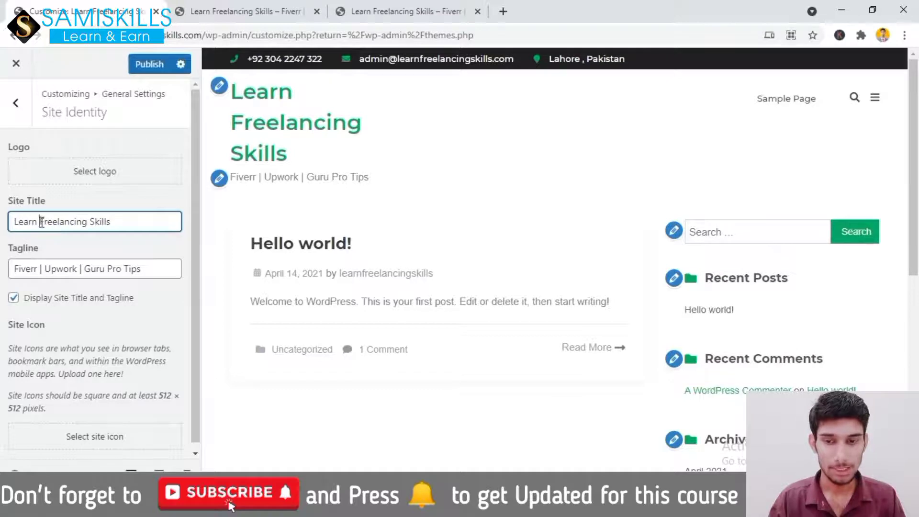
key("BackSpace")
left_click(89, 222)
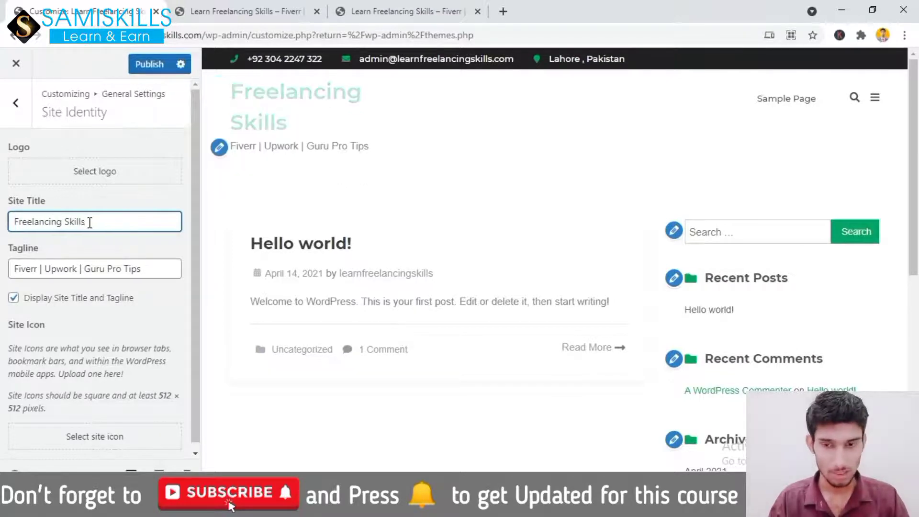
key("ctrl+a")
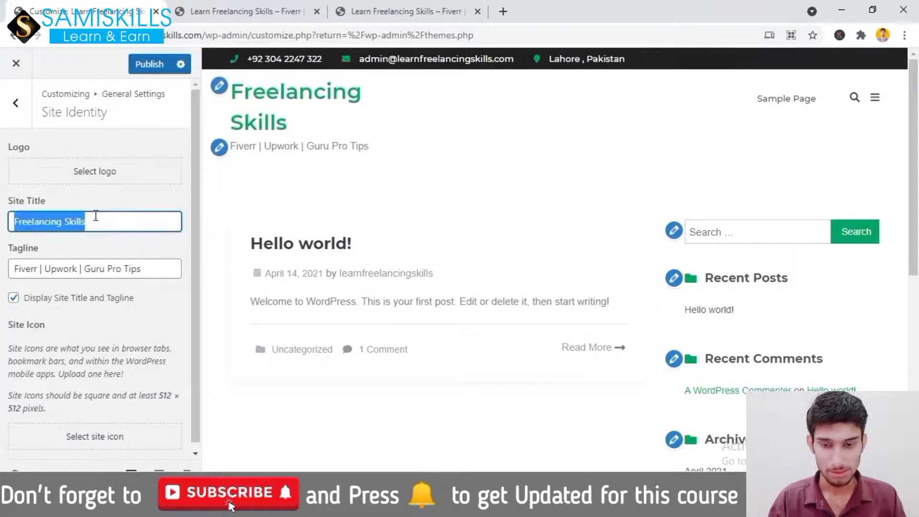
key("BackSpace")
type("Wordpre")
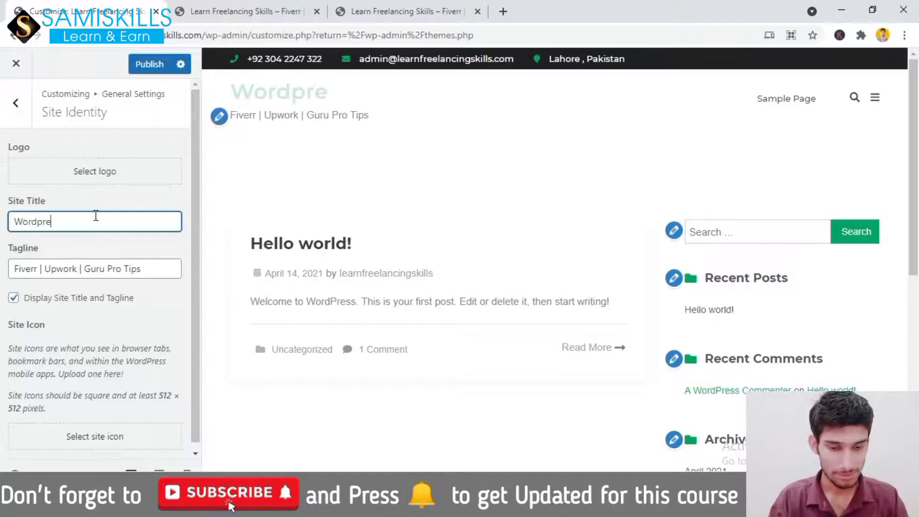
type("ss Course")
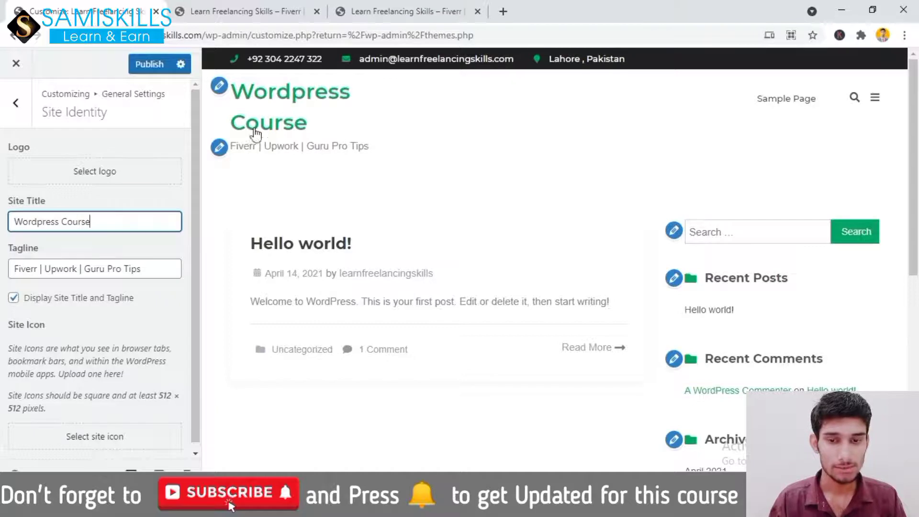
Browse for a Camera Roll logo image, then cancel the file picker without uploading
left_click(126, 175)
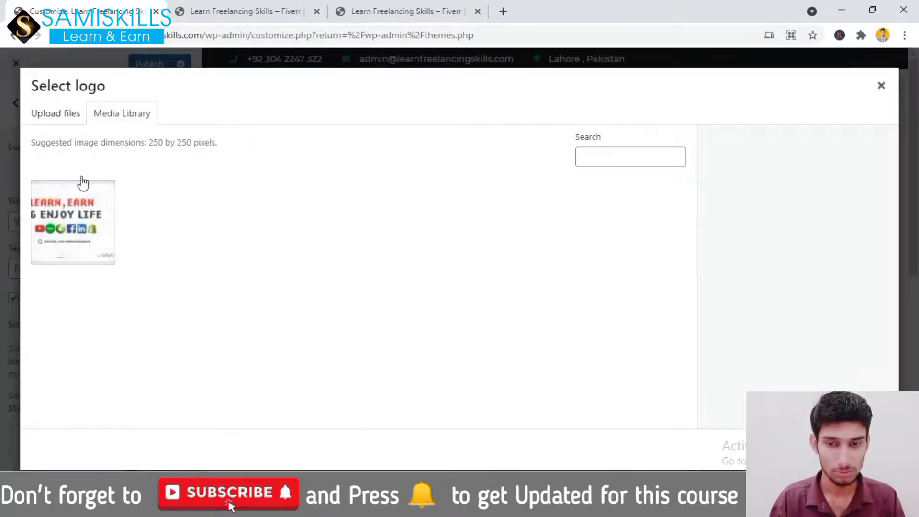
left_click(59, 116)
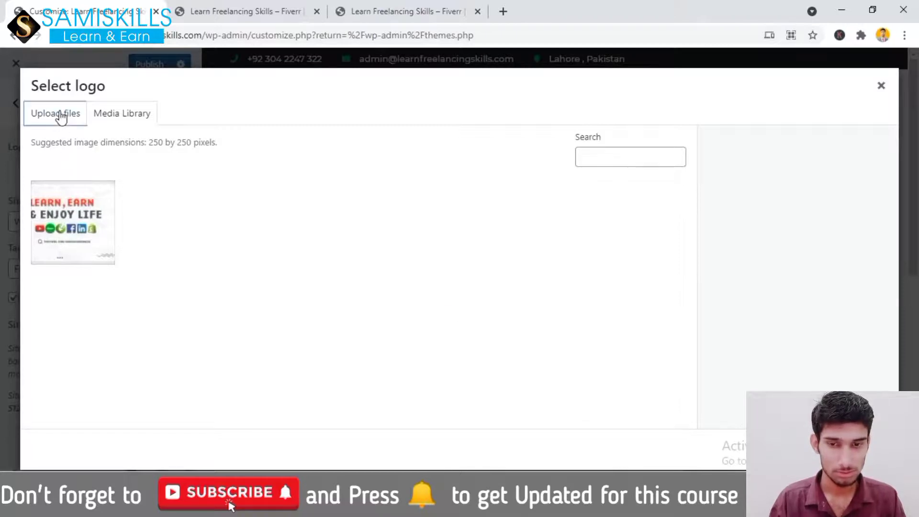
left_click(454, 282)
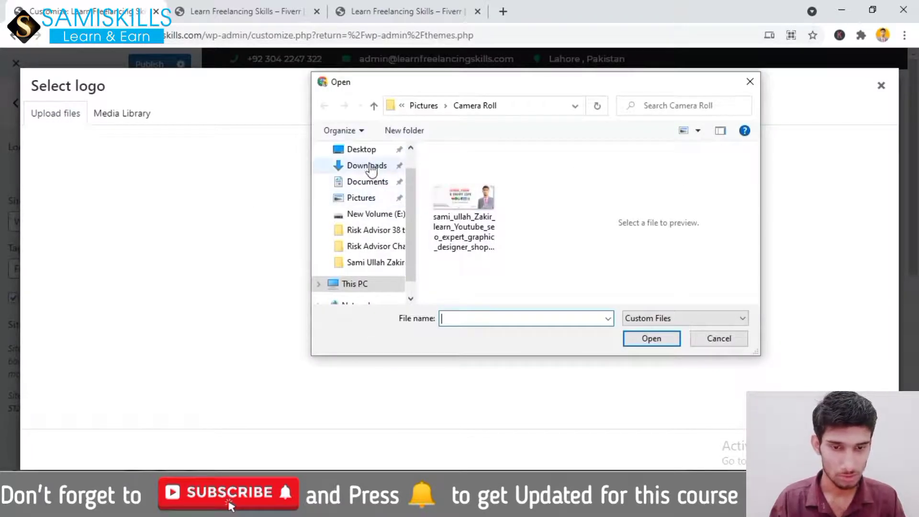
left_click(482, 197)
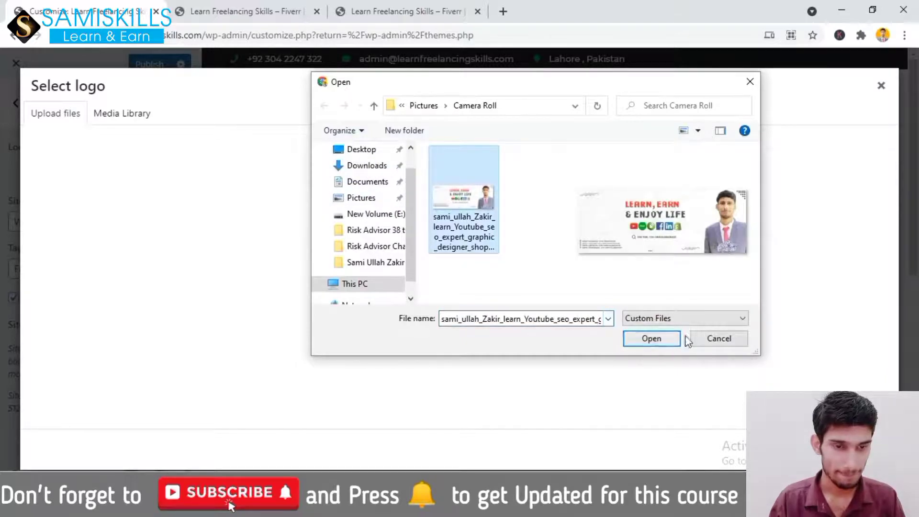
left_click(718, 338)
Search Google Images for 'dummy logo' in a new tab
left_click(503, 11)
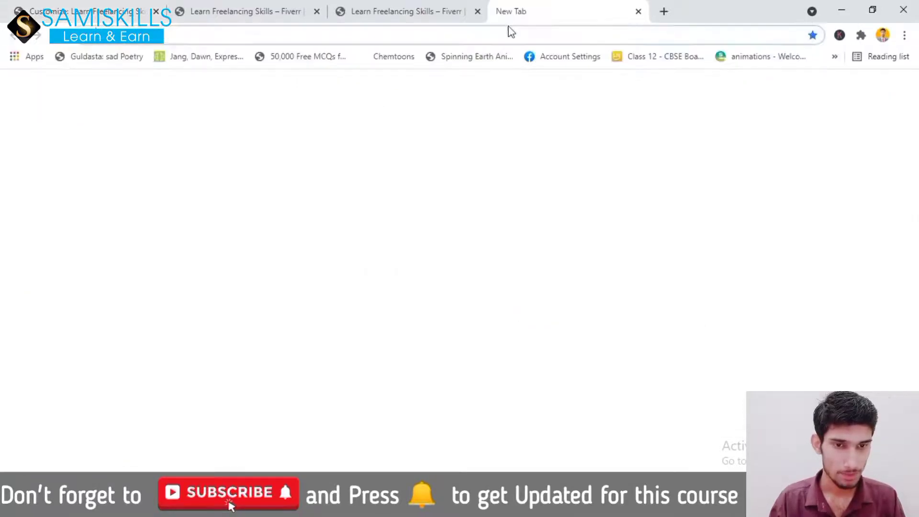
left_click(513, 40)
type("diu")
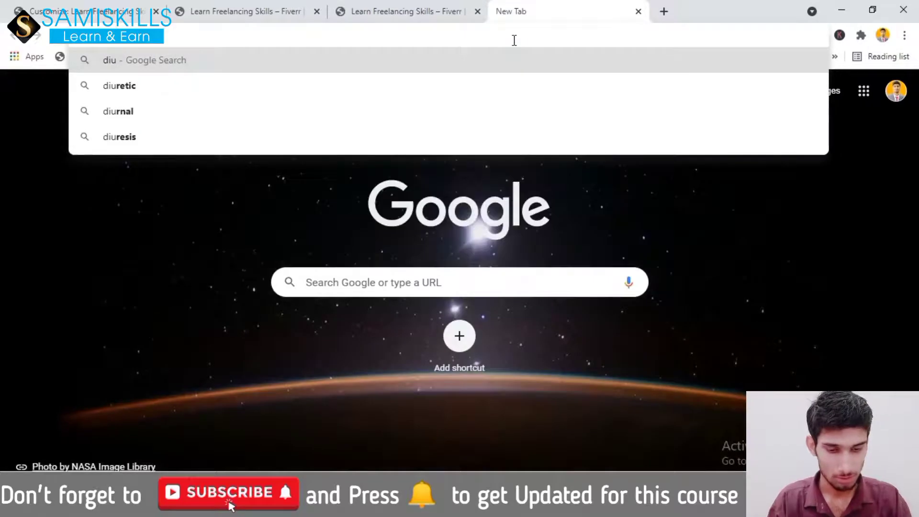
type("mmy logo")
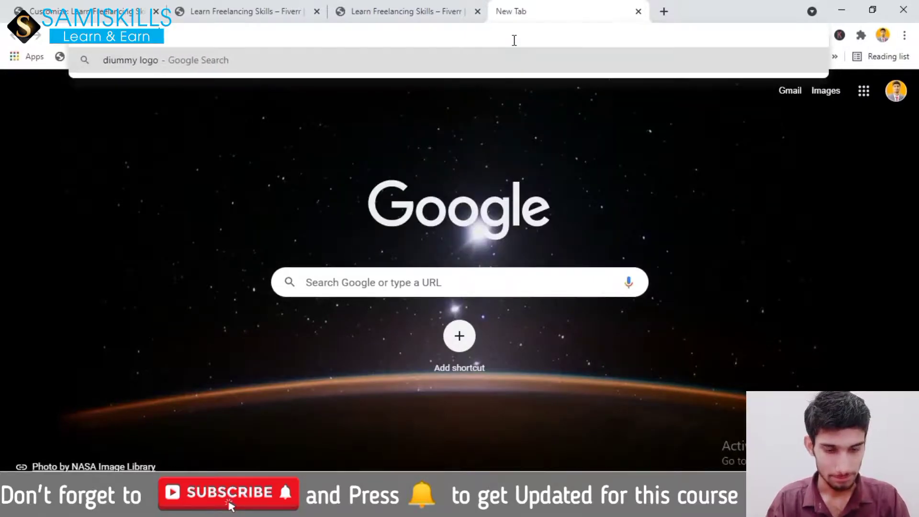
key("Return")
left_click(191, 121)
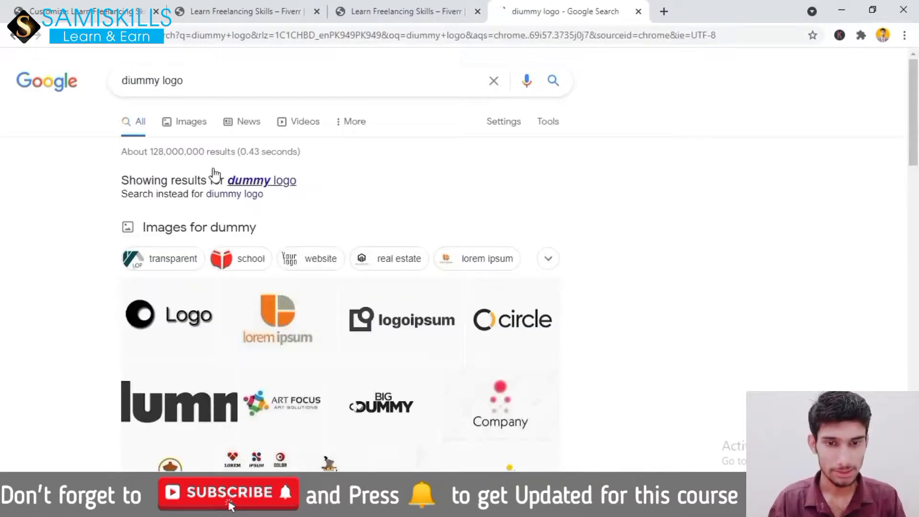
Save the Company LOGO image as dummy-logo-png-7.png and return to WordPress
left_click(516, 411)
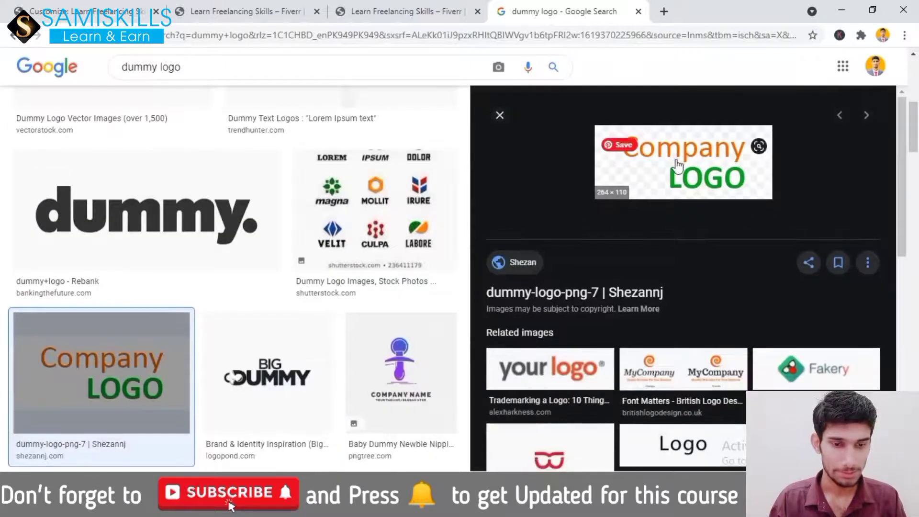
right_click(676, 161)
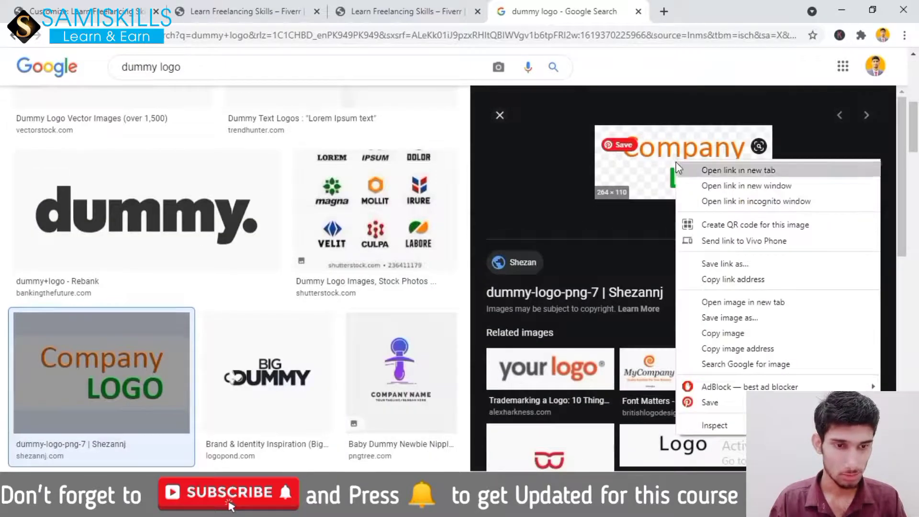
left_click(725, 331)
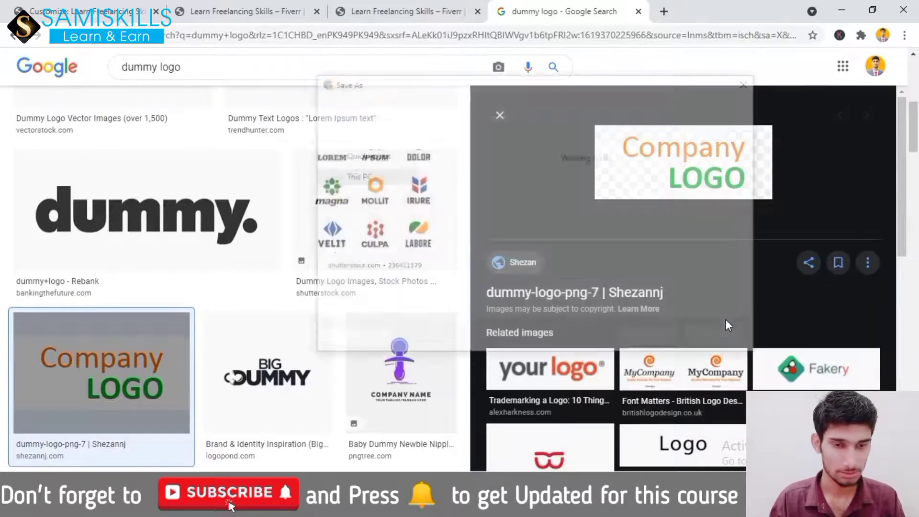
key("Return")
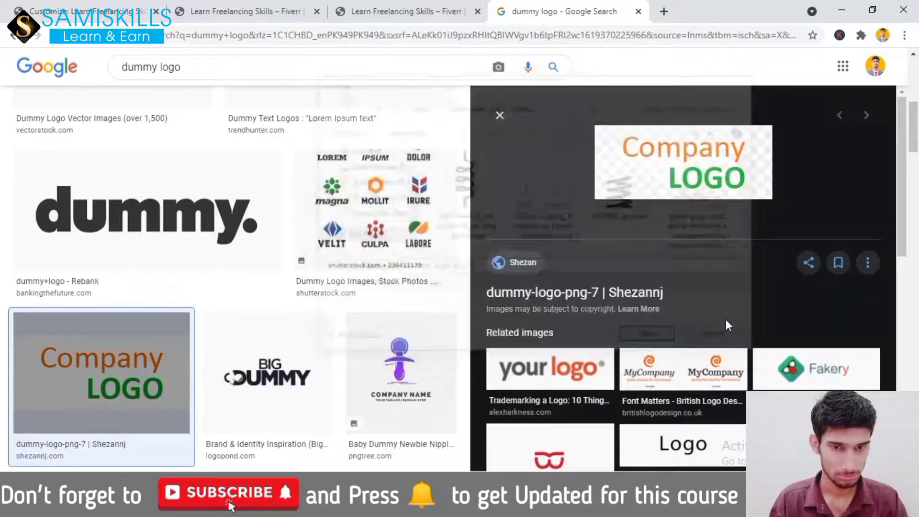
left_click(247, 7)
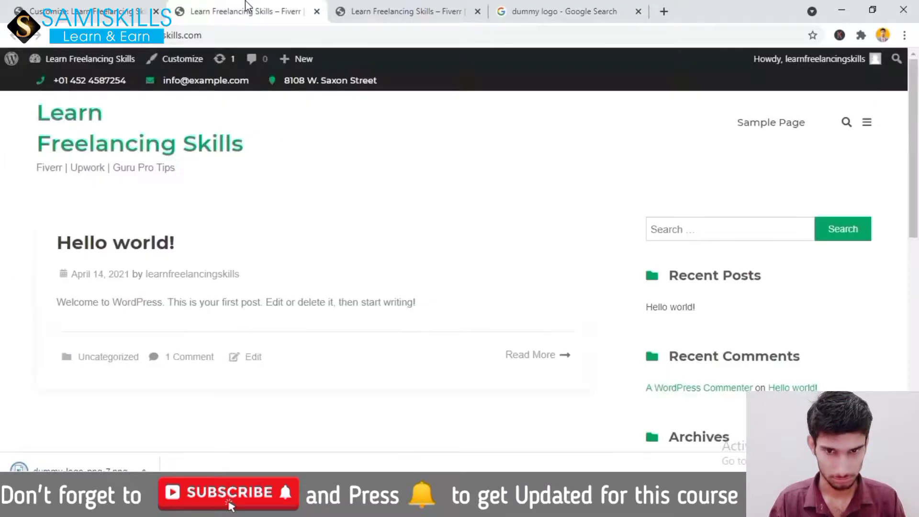
Upload dummy-logo-png-7 from its saved folder through the logo chooser
left_click(108, 5)
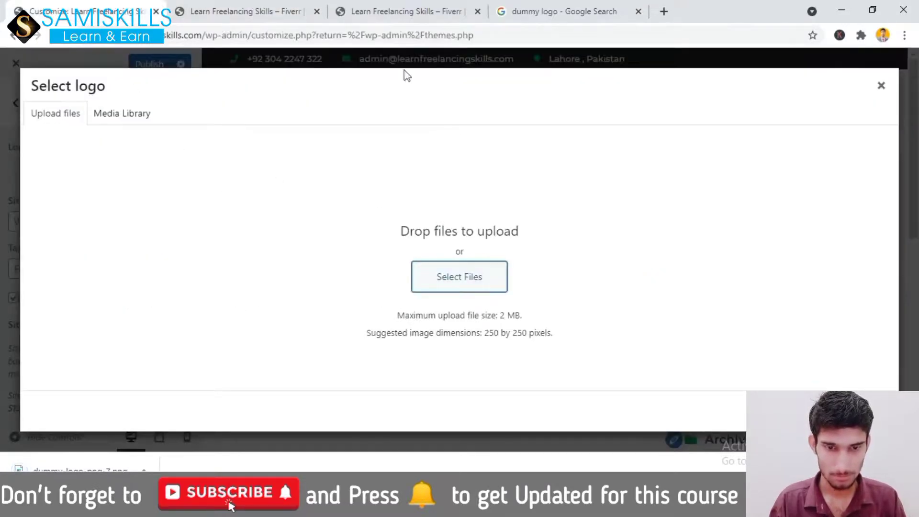
left_click(880, 86)
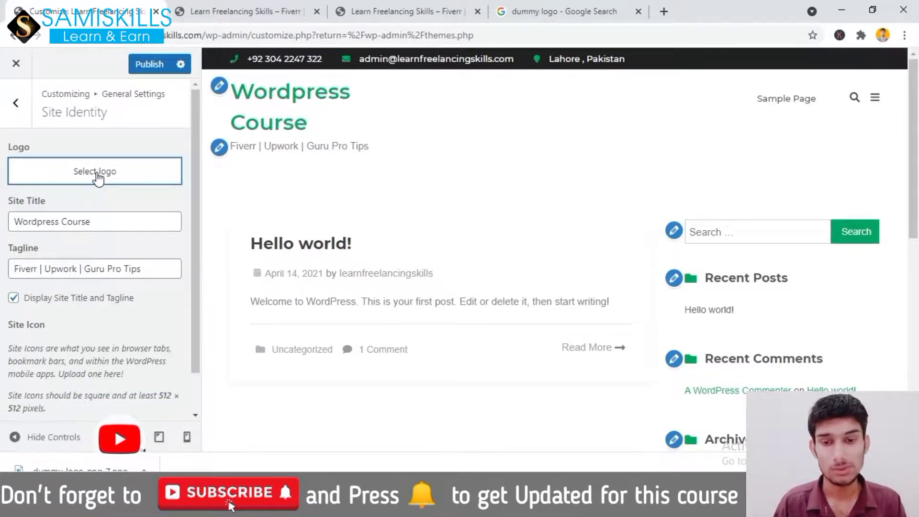
left_click(97, 176)
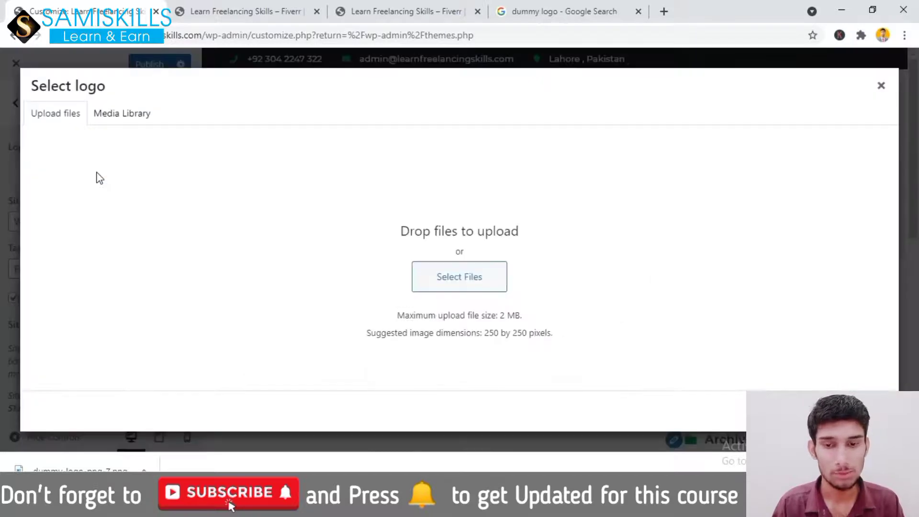
left_click(452, 282)
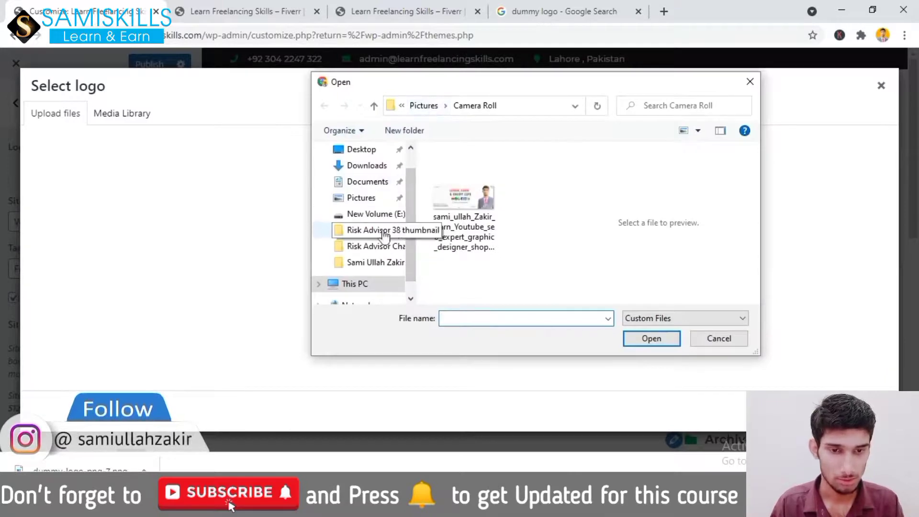
left_click(366, 262)
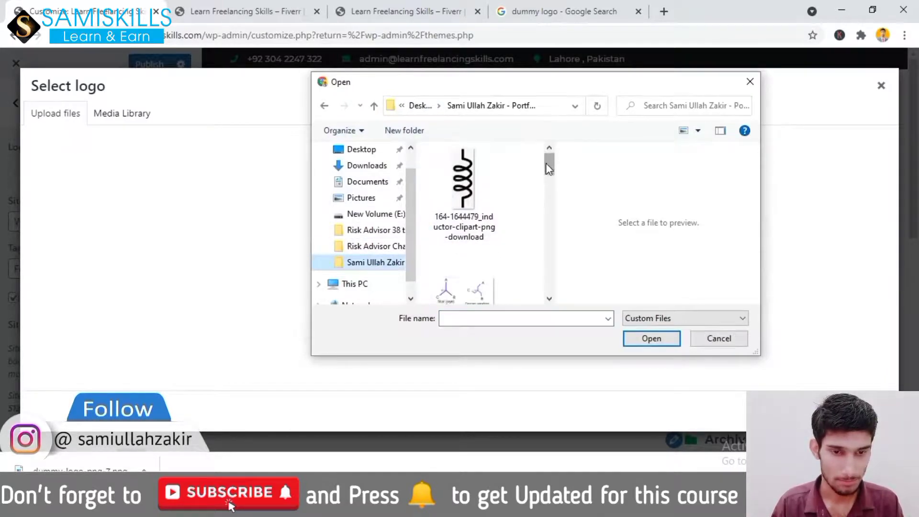
left_click_drag(548, 167, 560, 257)
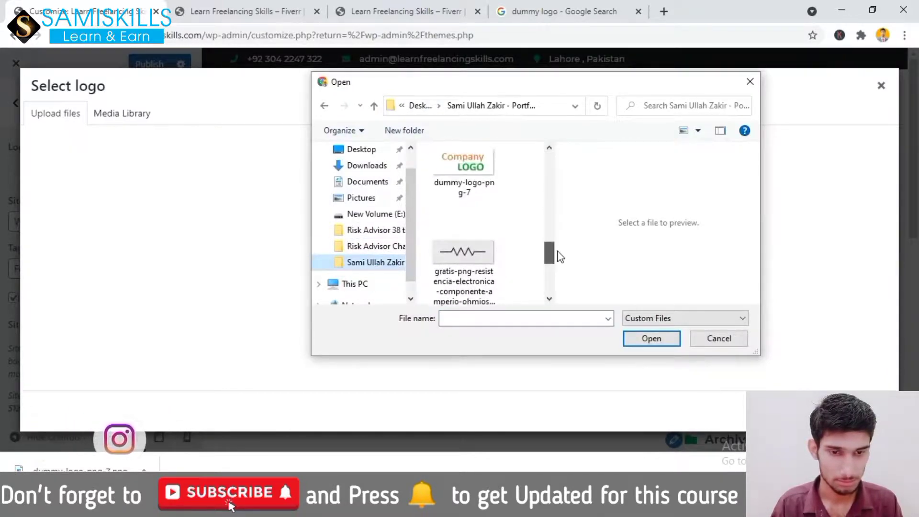
left_click(467, 161)
left_click(659, 340)
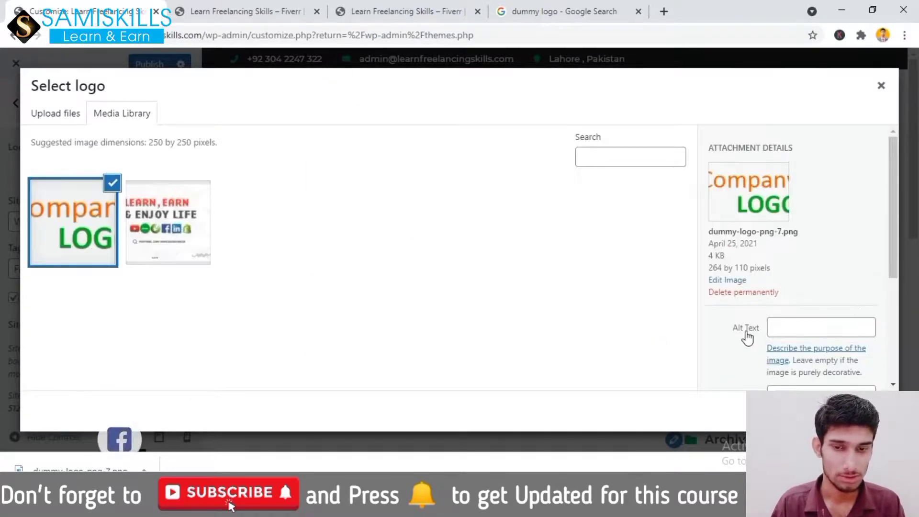
Crop the Company LOGO to its right-hand part and set it as the site logo
left_click(862, 411)
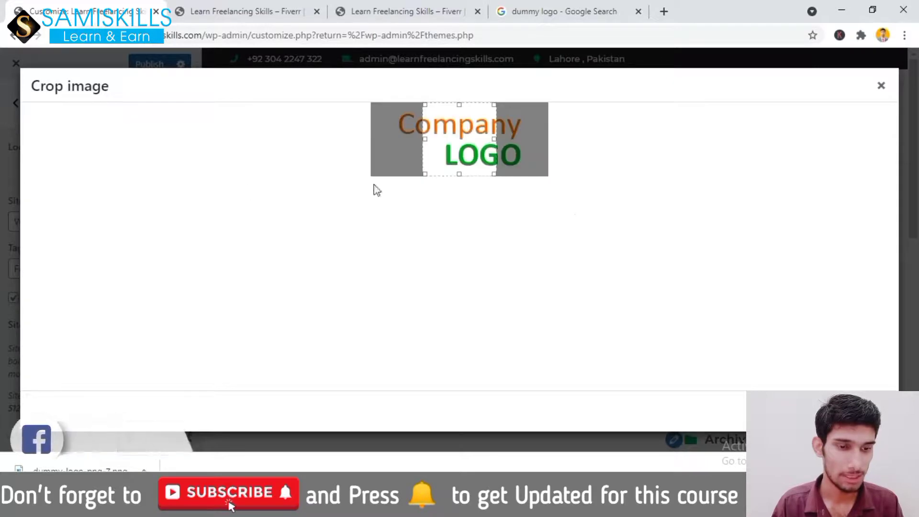
left_click_drag(408, 136, 463, 134)
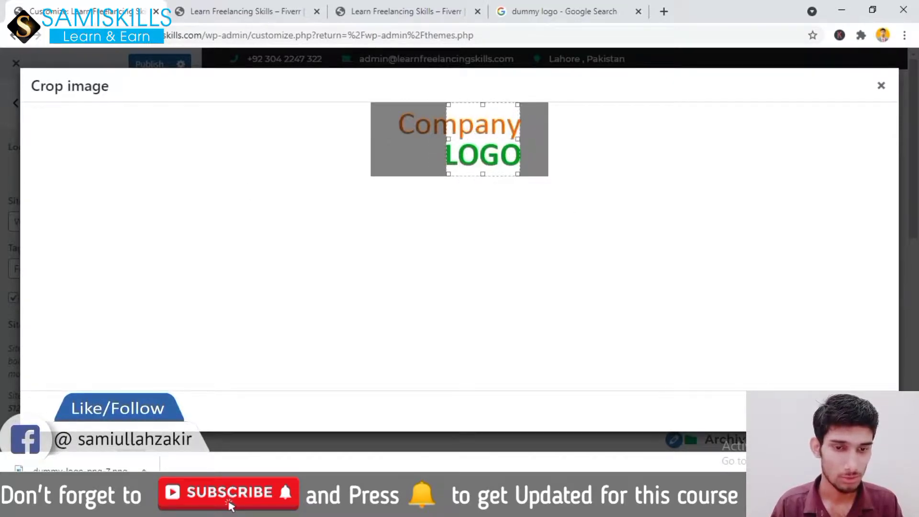
left_click(861, 411)
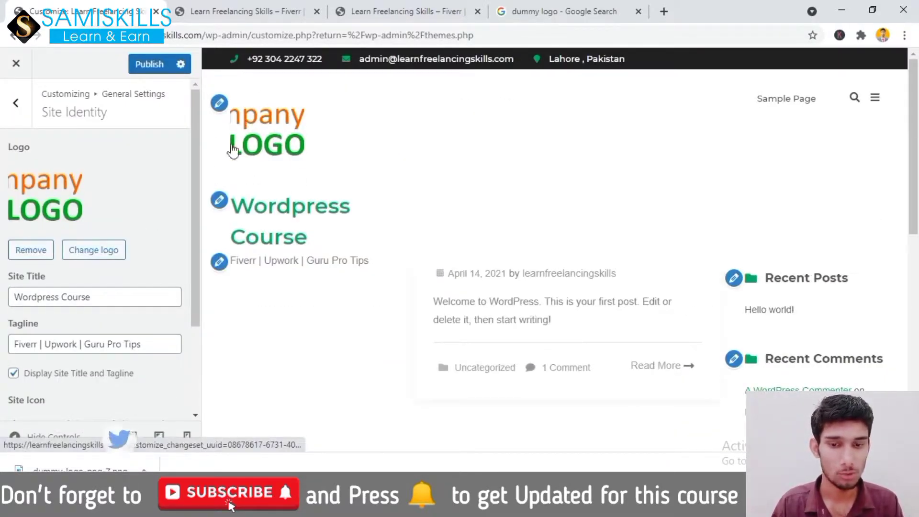
Remove the site logo and exit the Customizer back to the Themes page
left_click_drag(193, 164, 192, 220)
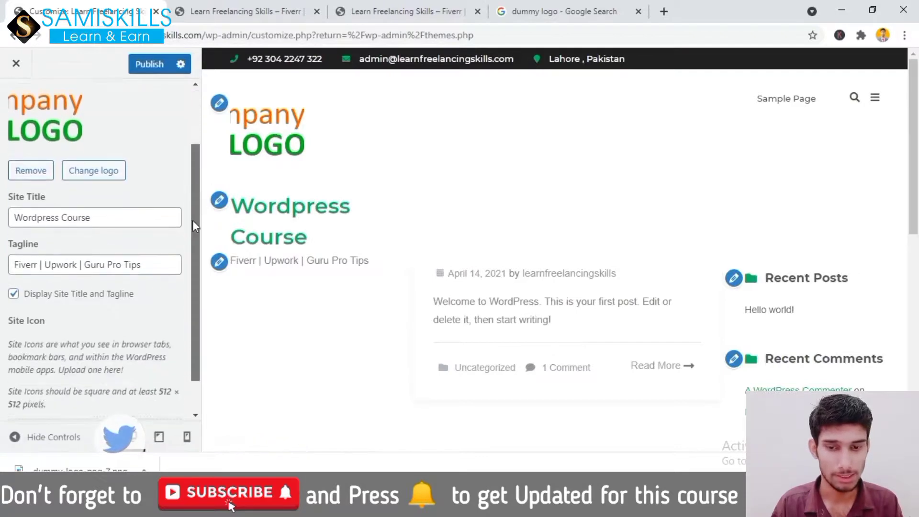
left_click(27, 175)
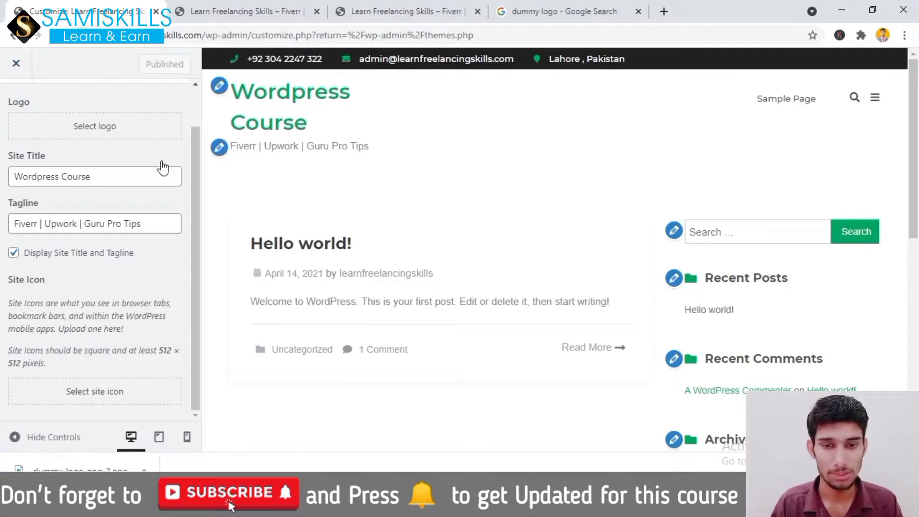
left_click(16, 66)
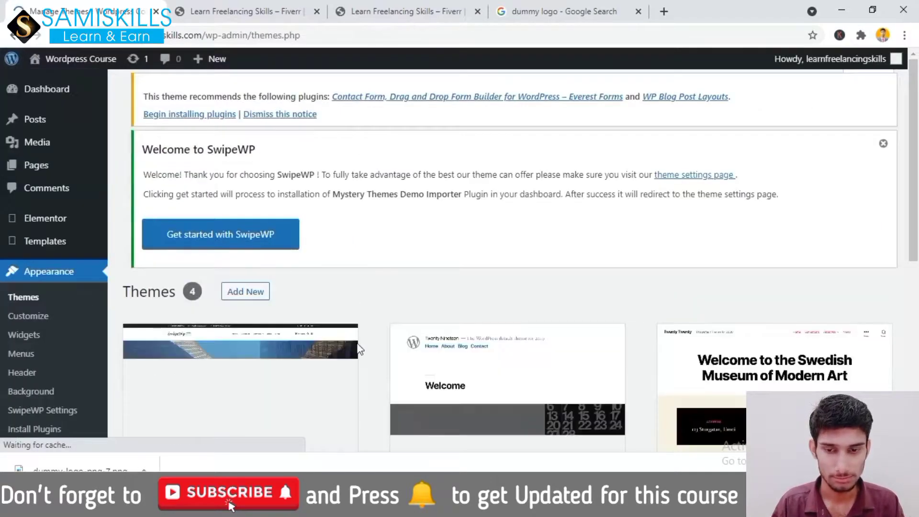
scroll(452, 249, "down", 5)
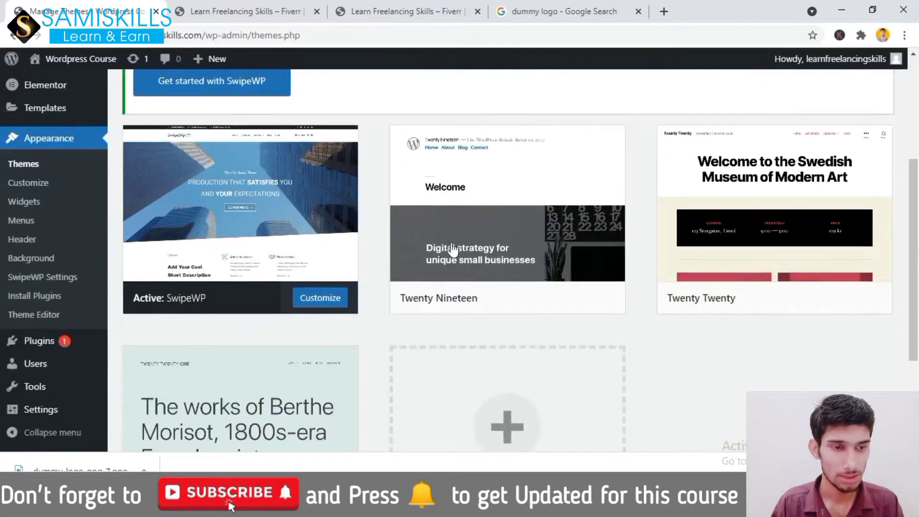